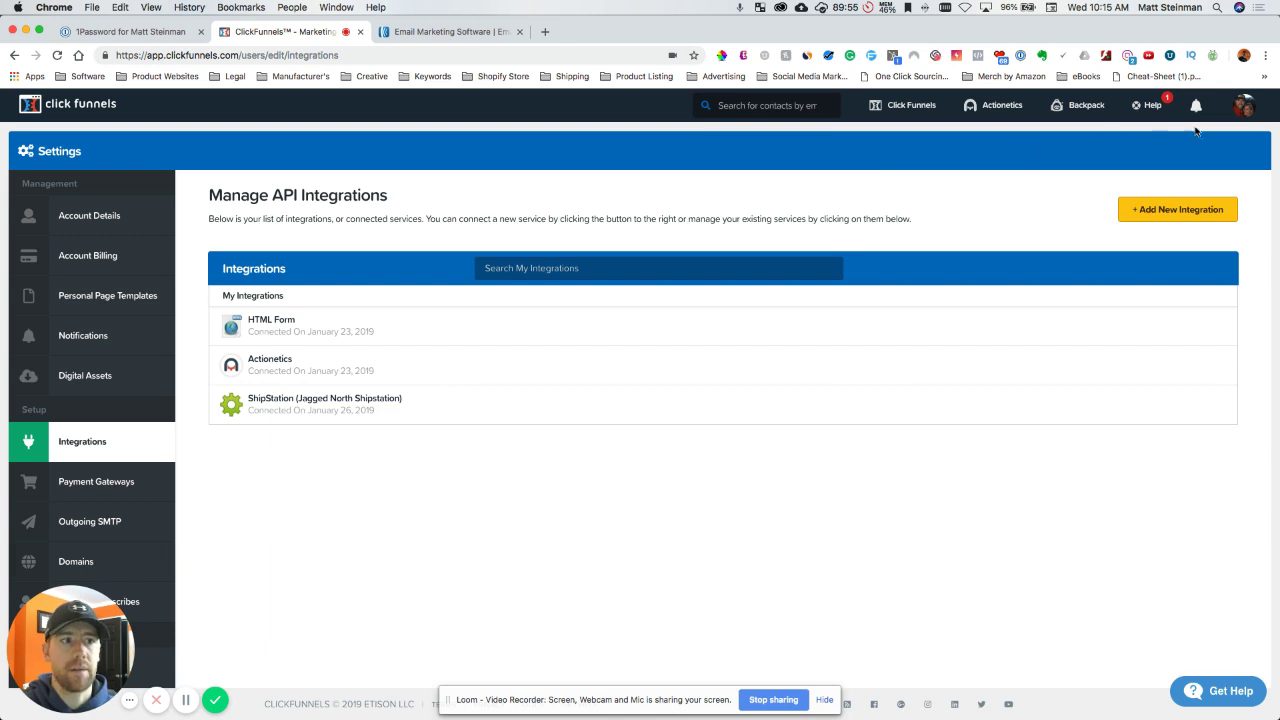
# Open the account's integrations and start adding a new Aweber integration
pyautogui.moveTo(1245, 108)
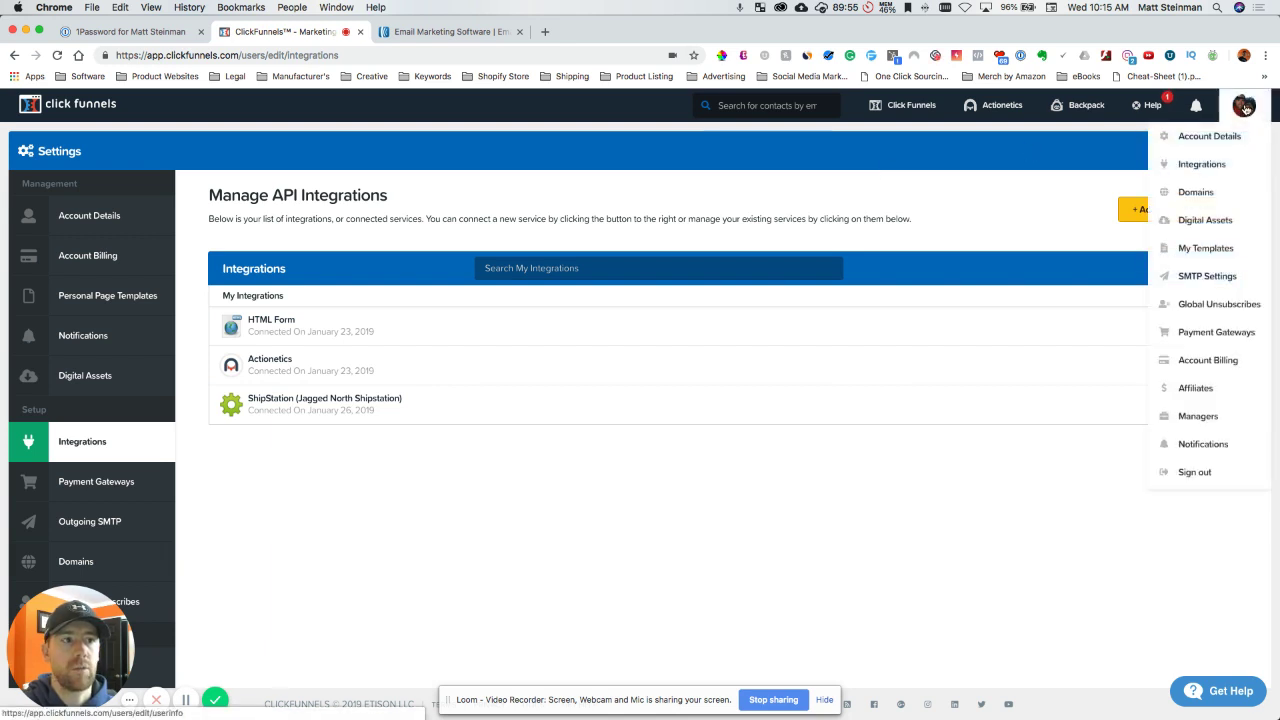
pyautogui.click(1212, 166)
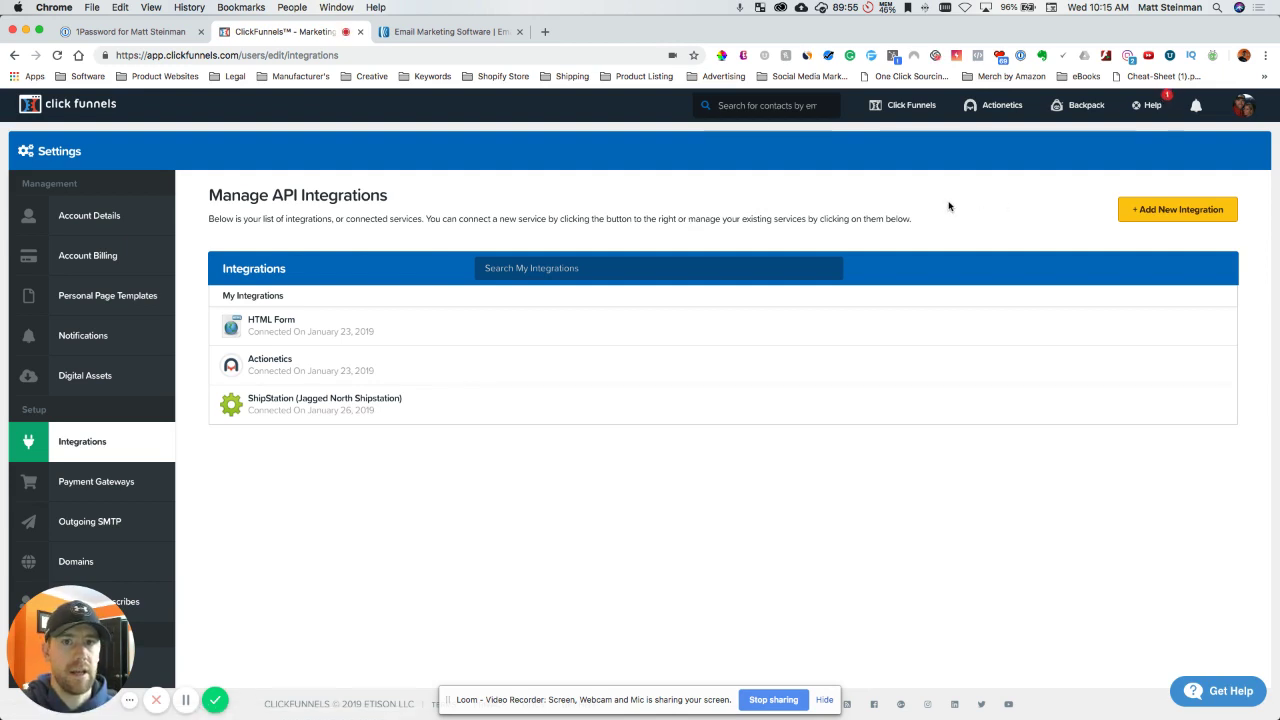
pyautogui.click(1208, 205)
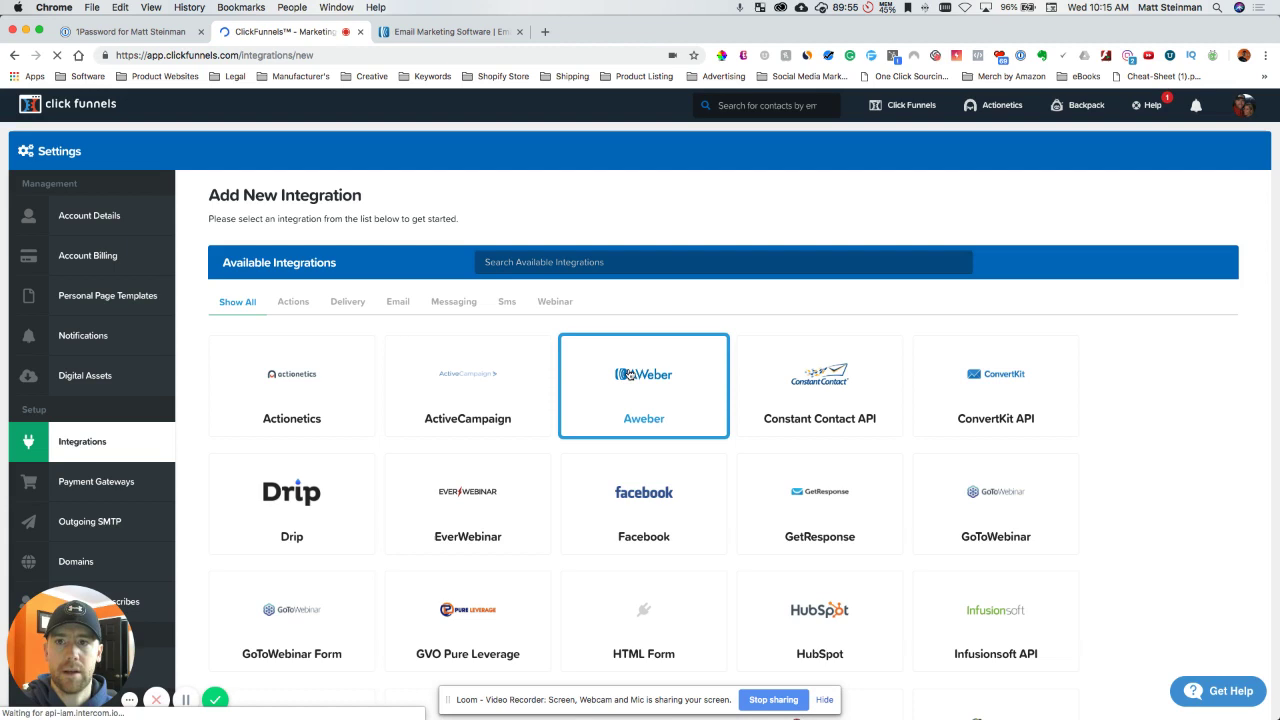
pyautogui.click(629, 374)
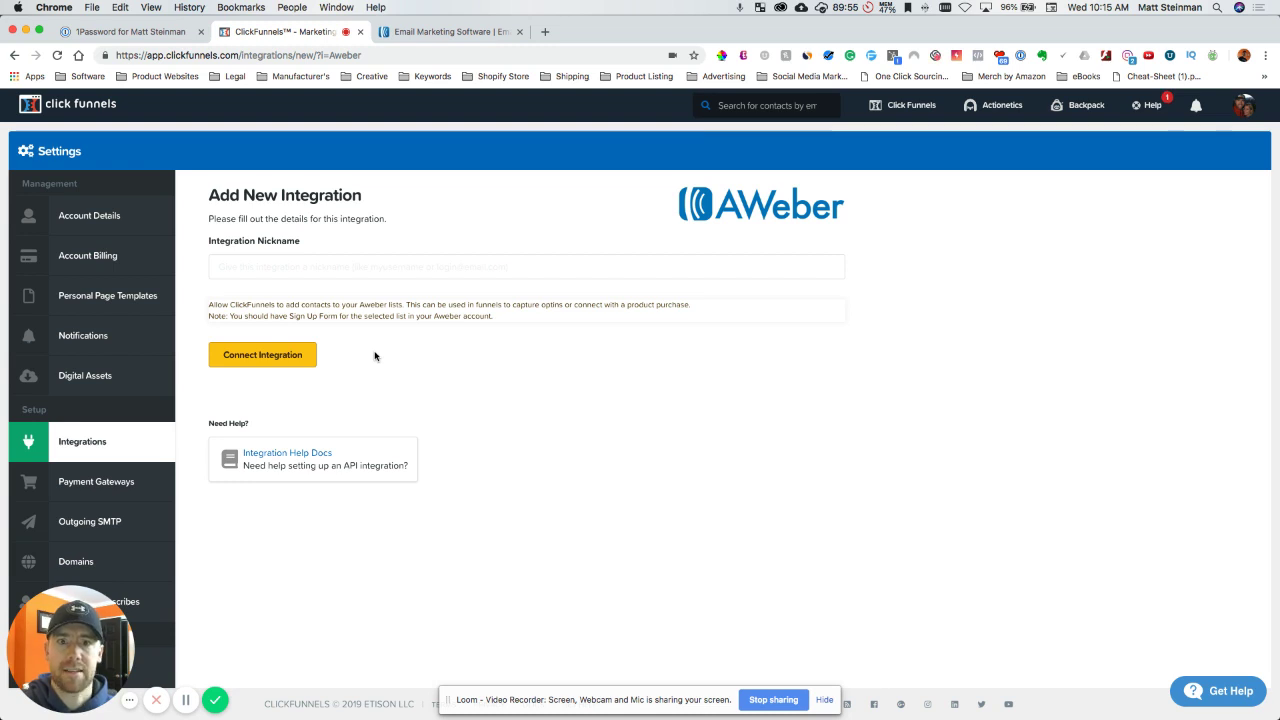
# Give the new integration the nickname "Aweber Connection" and start connecting it
pyautogui.click(601, 262)
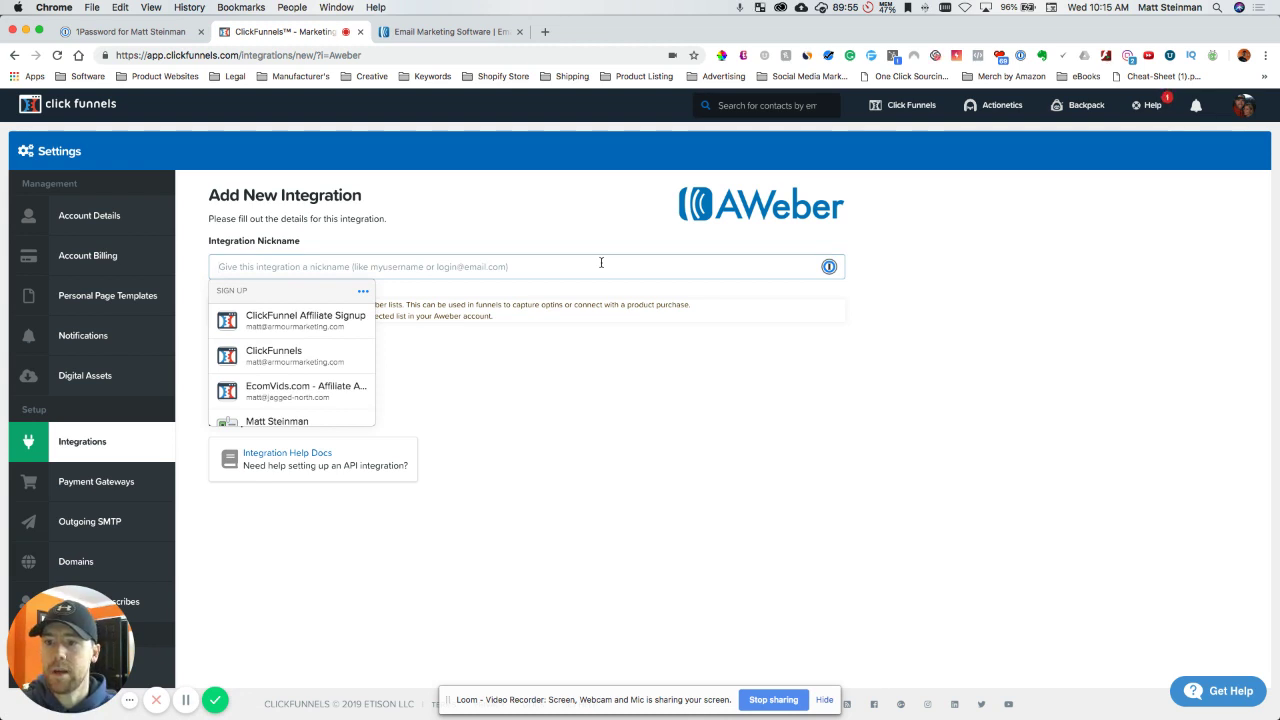
pyautogui.write('Awevber')
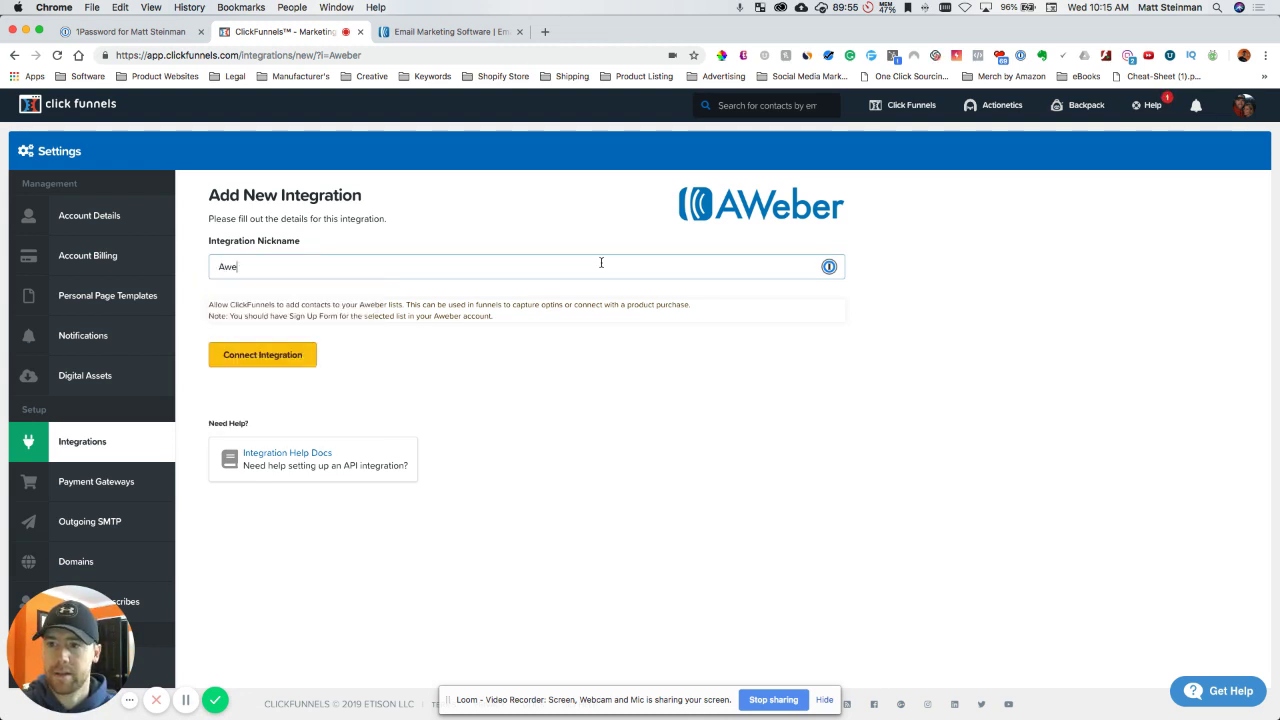
pyautogui.press('BackSpace')
pyautogui.press('BackSpace')
pyautogui.press('BackSpace')
pyautogui.press('BackSpace')
pyautogui.press('BackSpace')
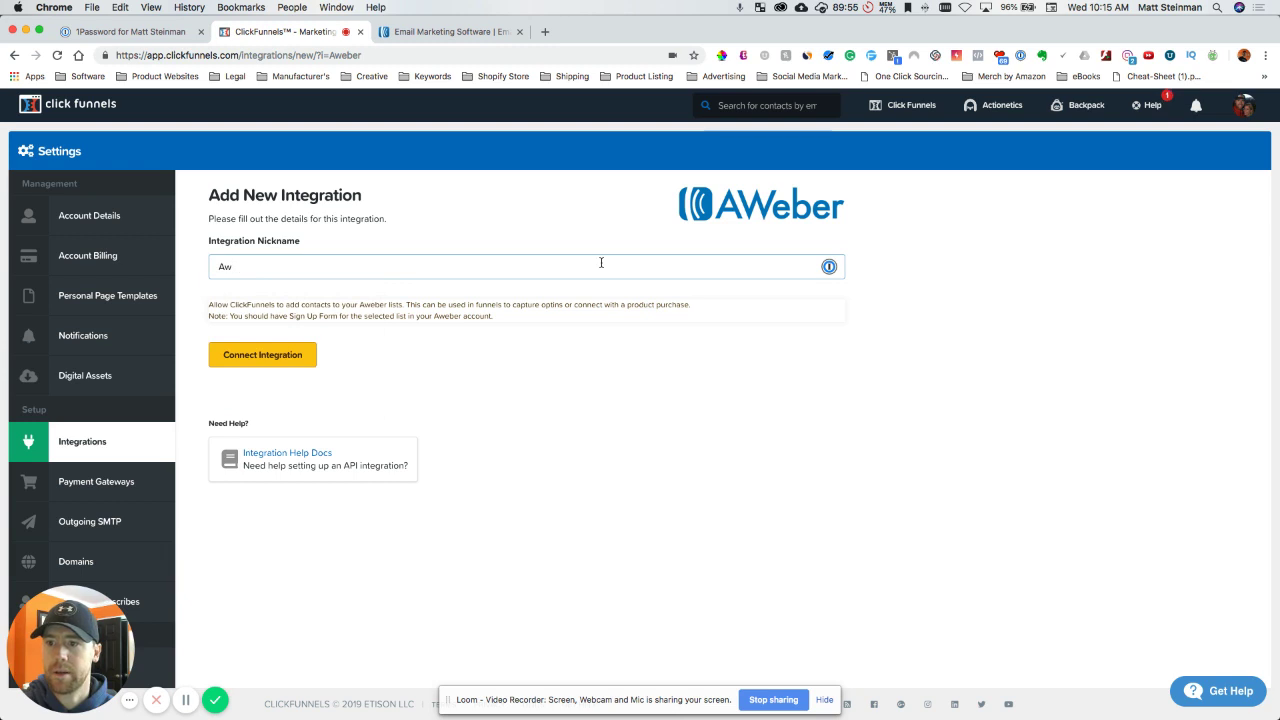
pyautogui.write('eber')
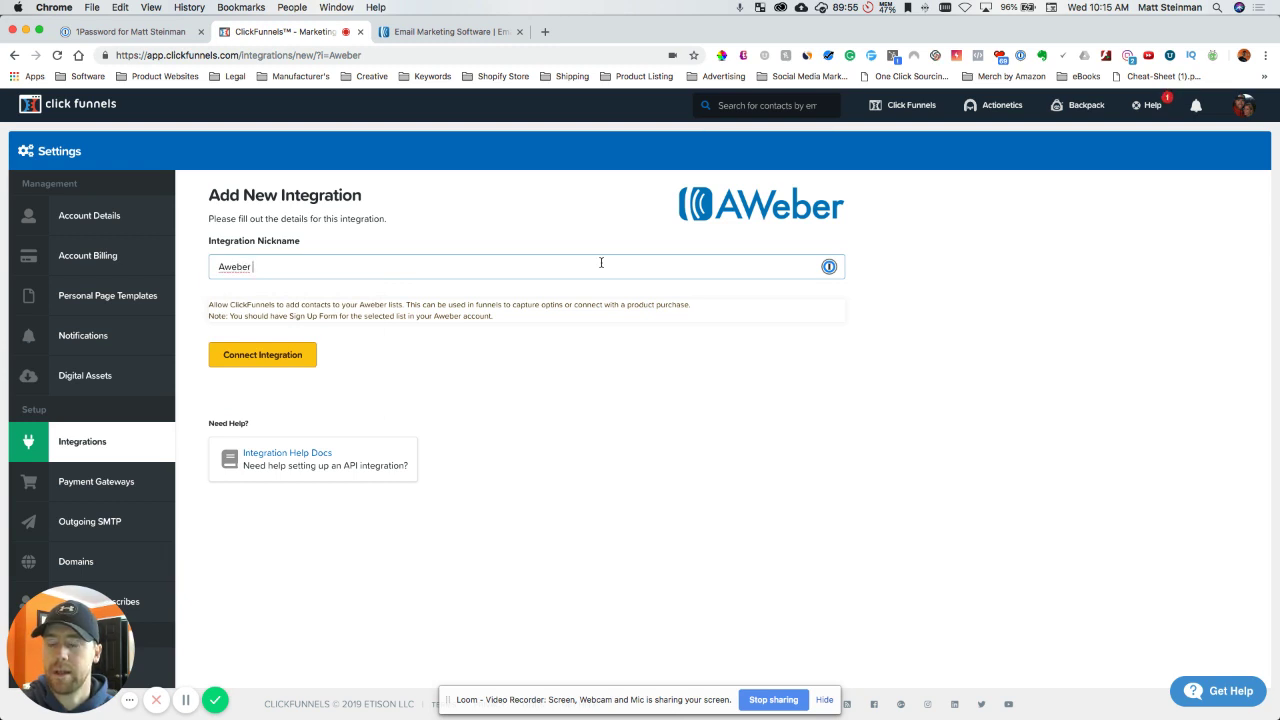
pyautogui.write(' Co')
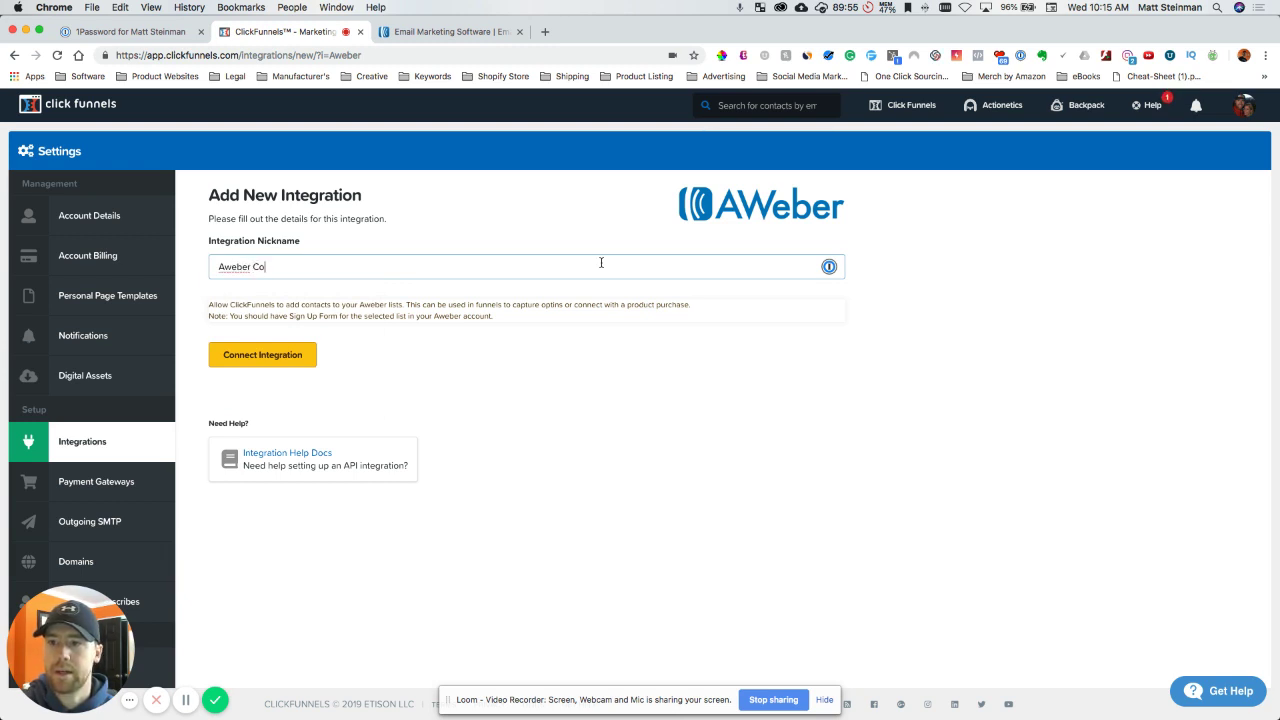
pyautogui.write('nnectio')
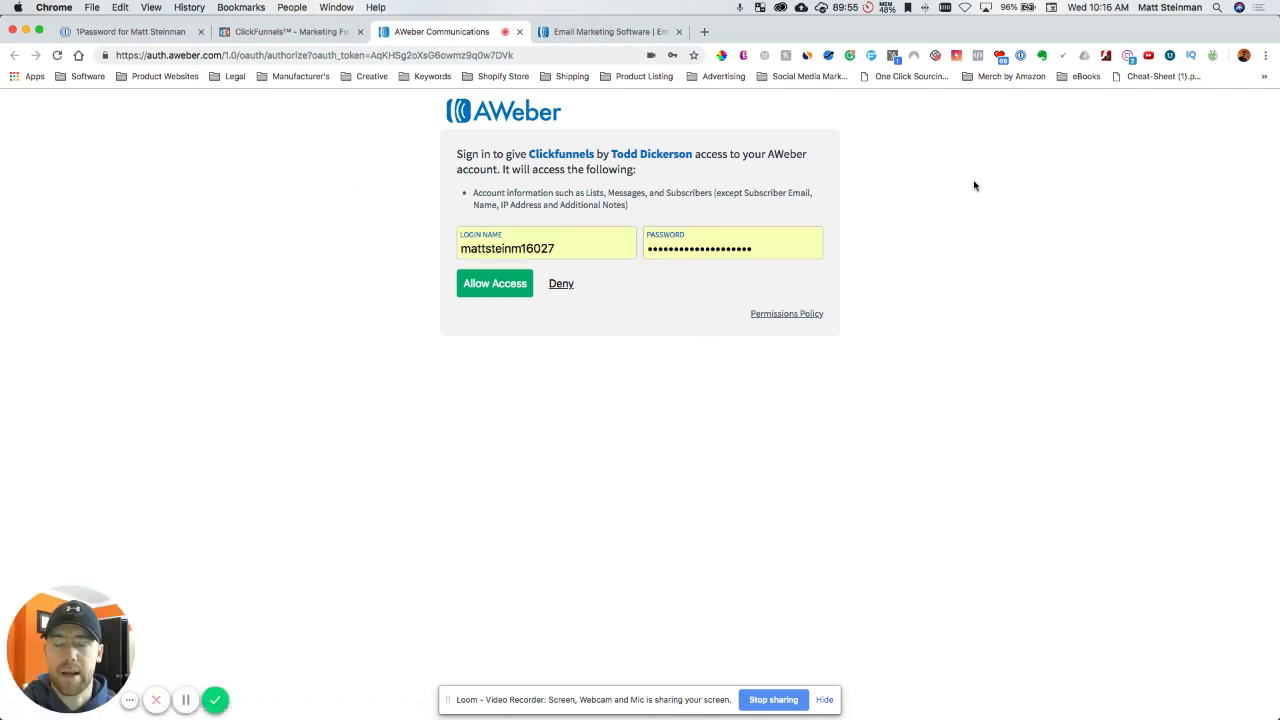
# Allow Clickfunnels access to the AWeber account and dismiss the notification
pyautogui.click(495, 285)
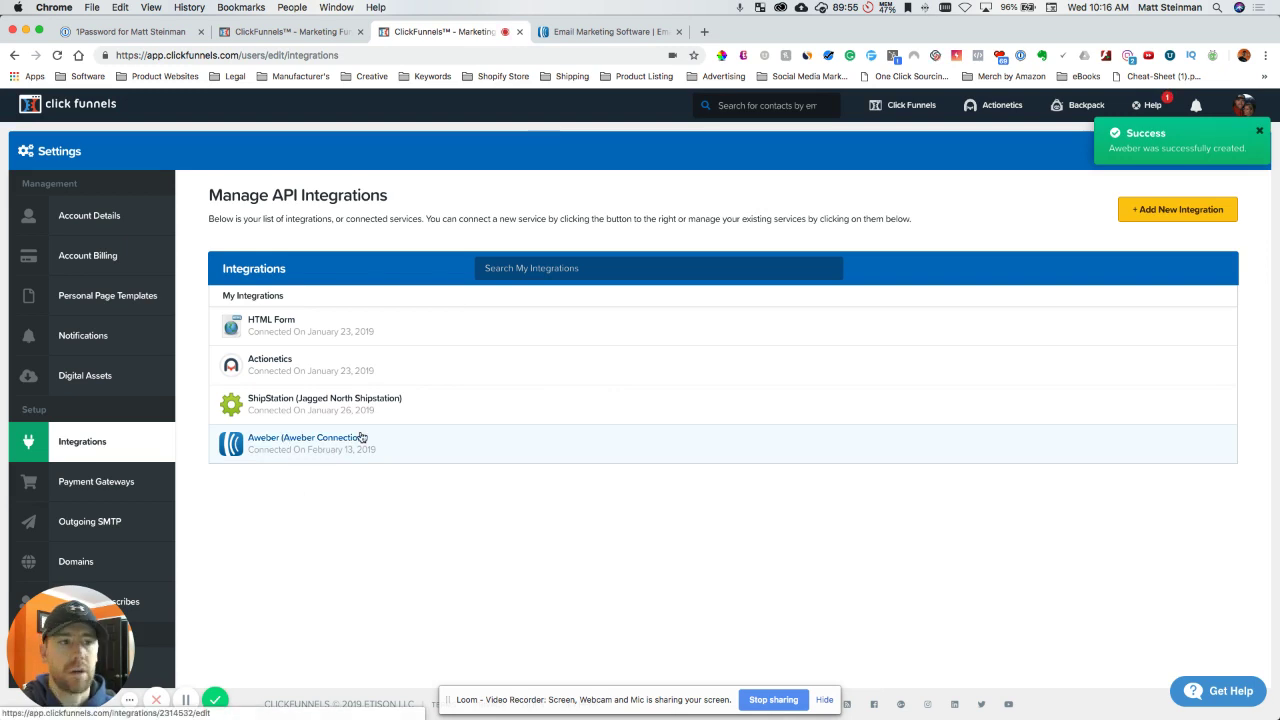
pyautogui.click(1260, 131)
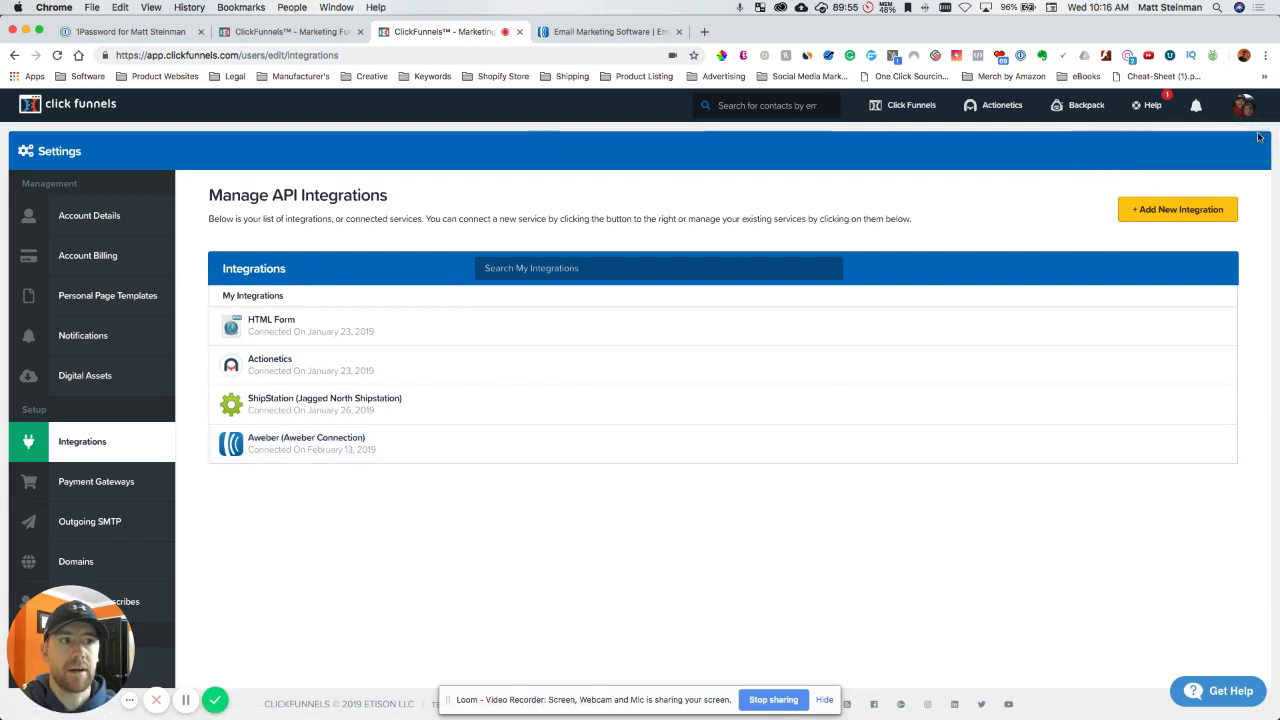
# Switch to AWeber, log in to the account, and review its lists and sign-up forms
pyautogui.click(603, 33)
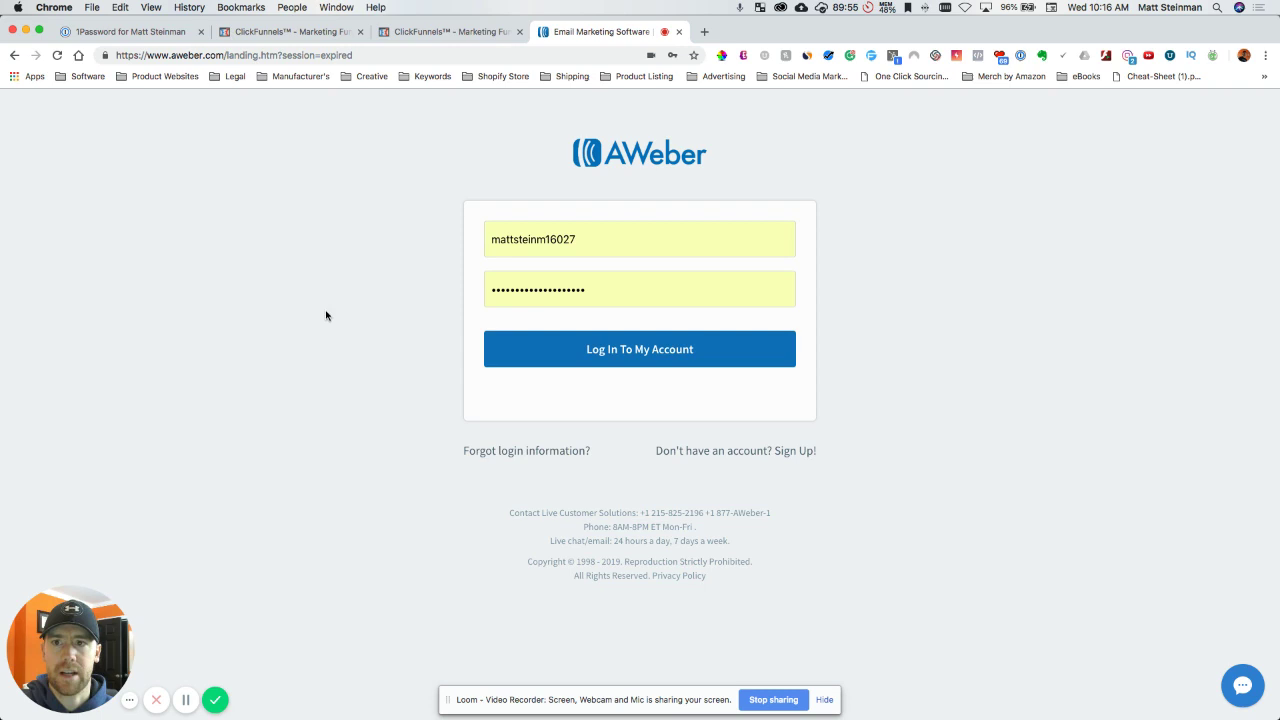
pyautogui.click(605, 347)
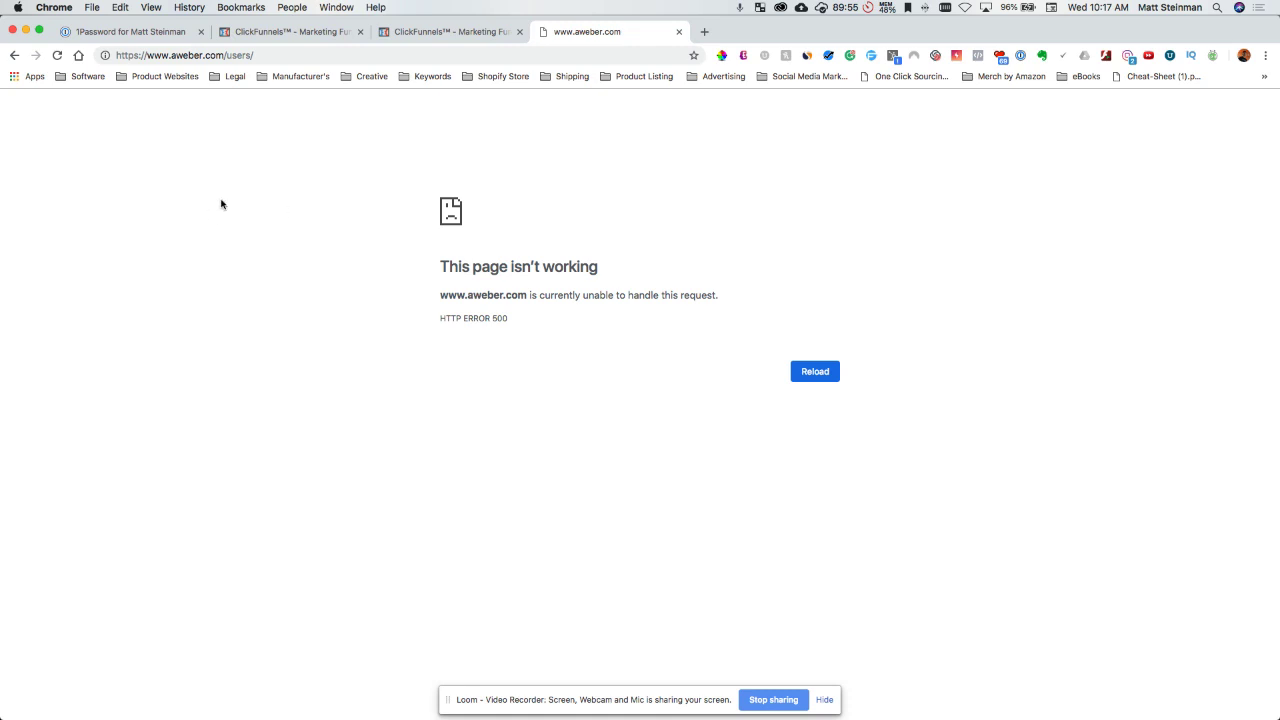
pyautogui.press('super+r')
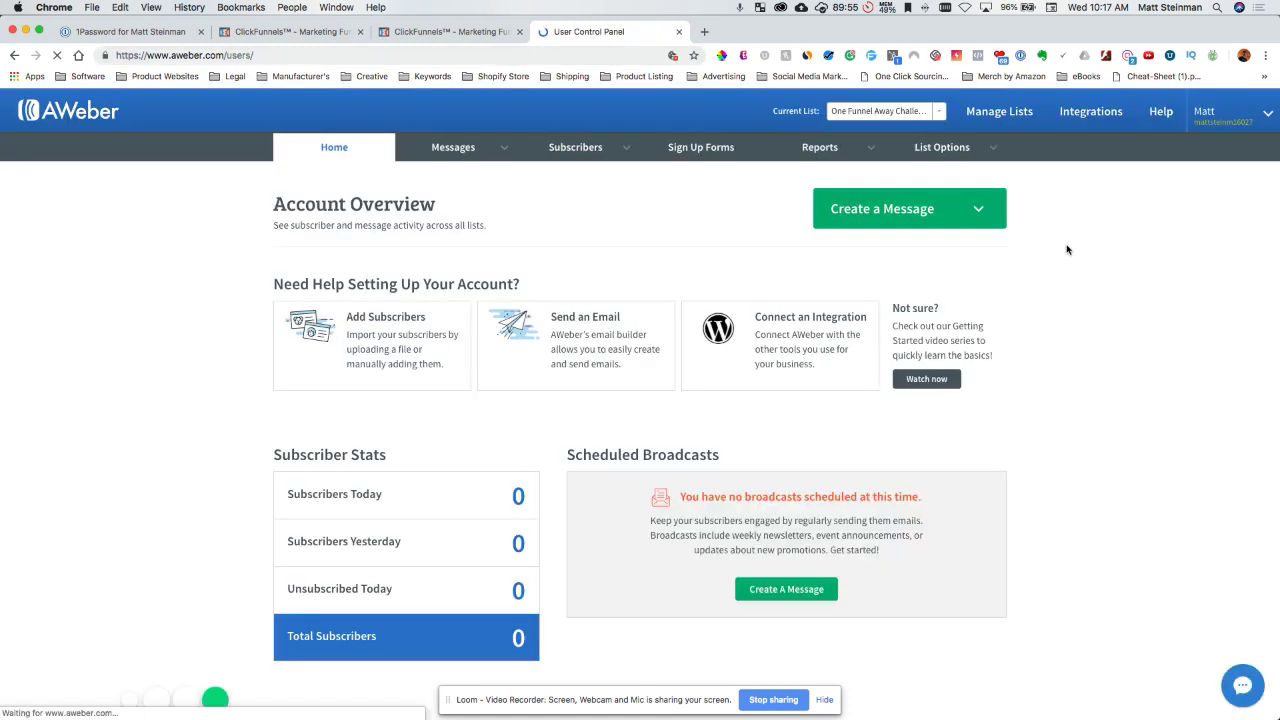
pyautogui.click(999, 112)
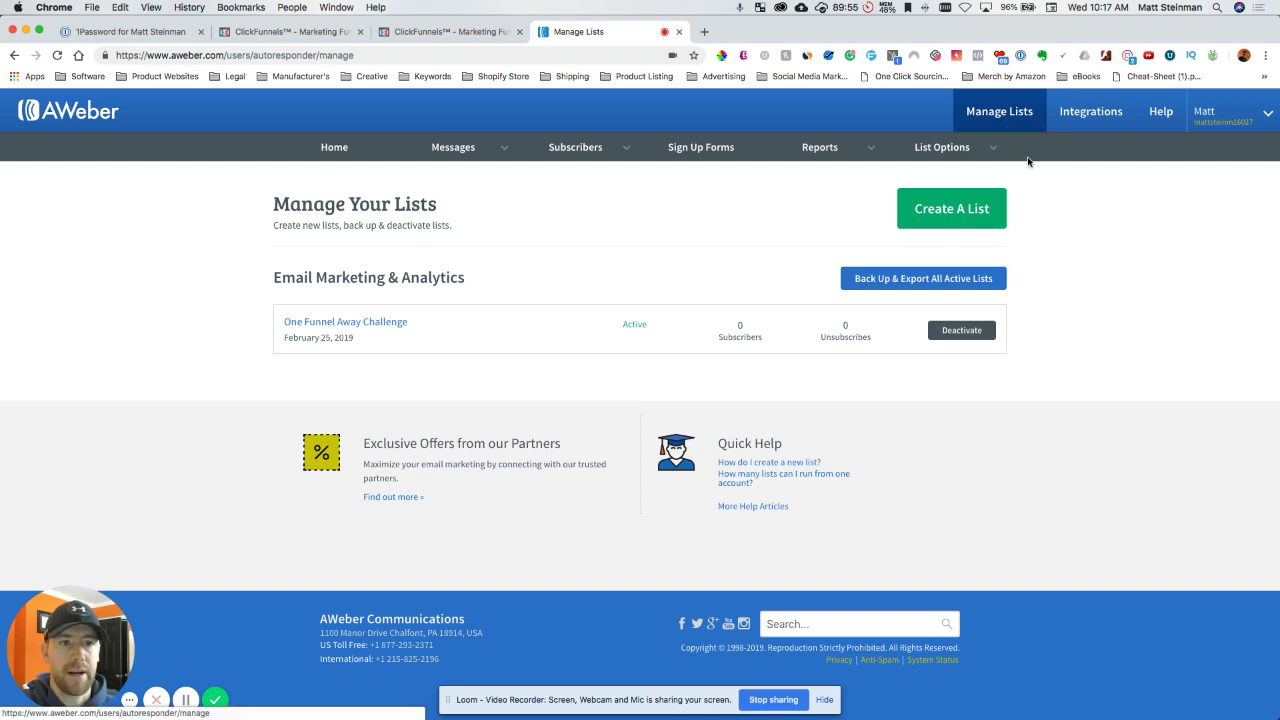
pyautogui.click(700, 152)
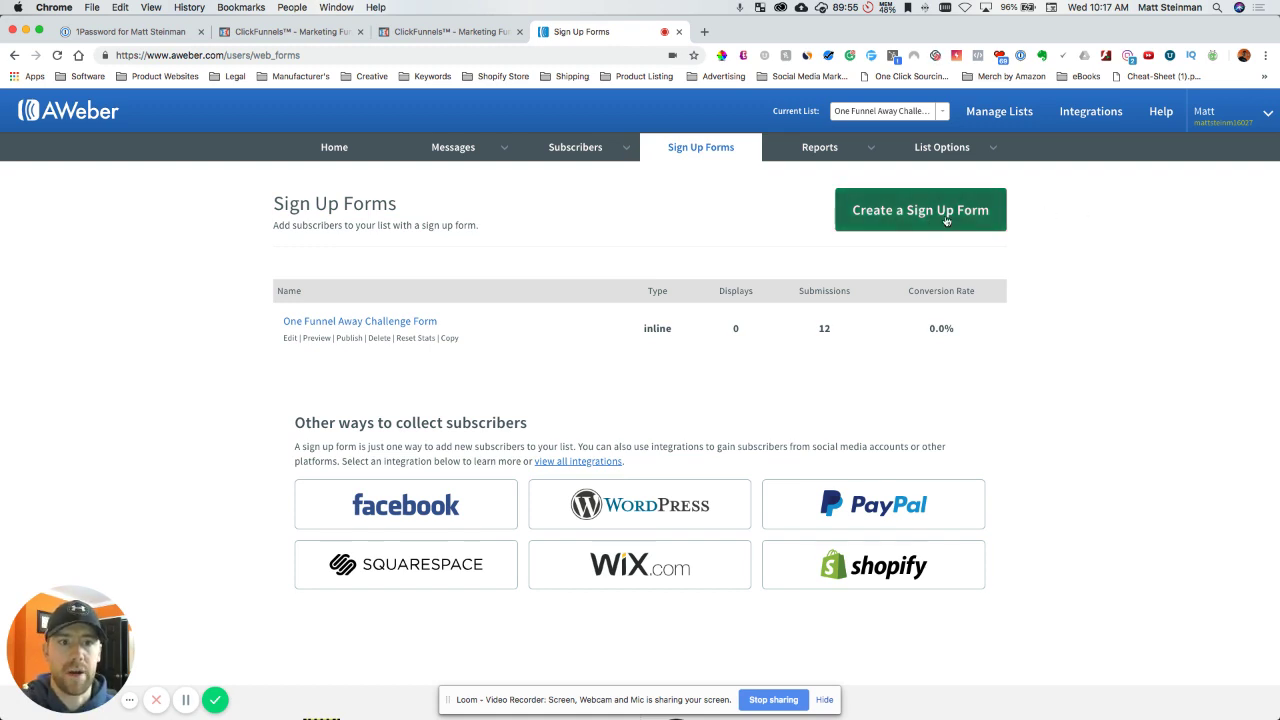
# Return to ClickFunnels, close the duplicate integration page, and open the One Funnel Away Challenge optin step's control page for editing
pyautogui.click(433, 40)
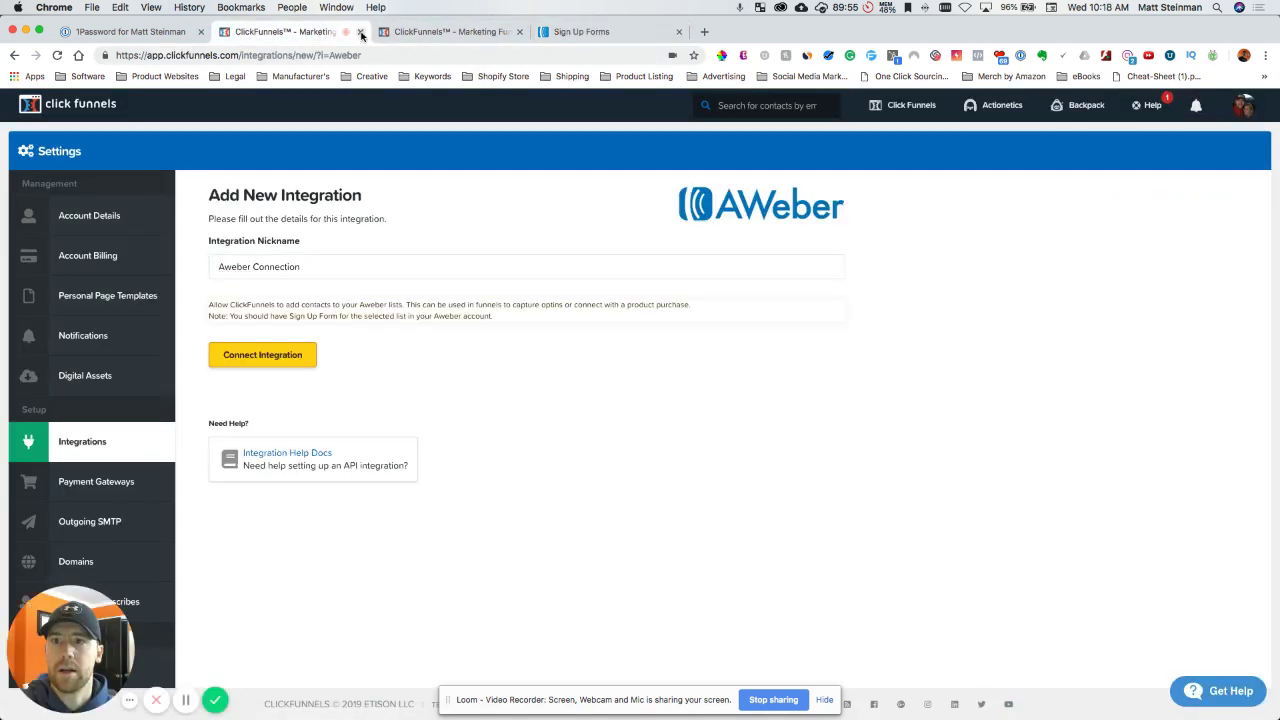
pyautogui.press('super+w')
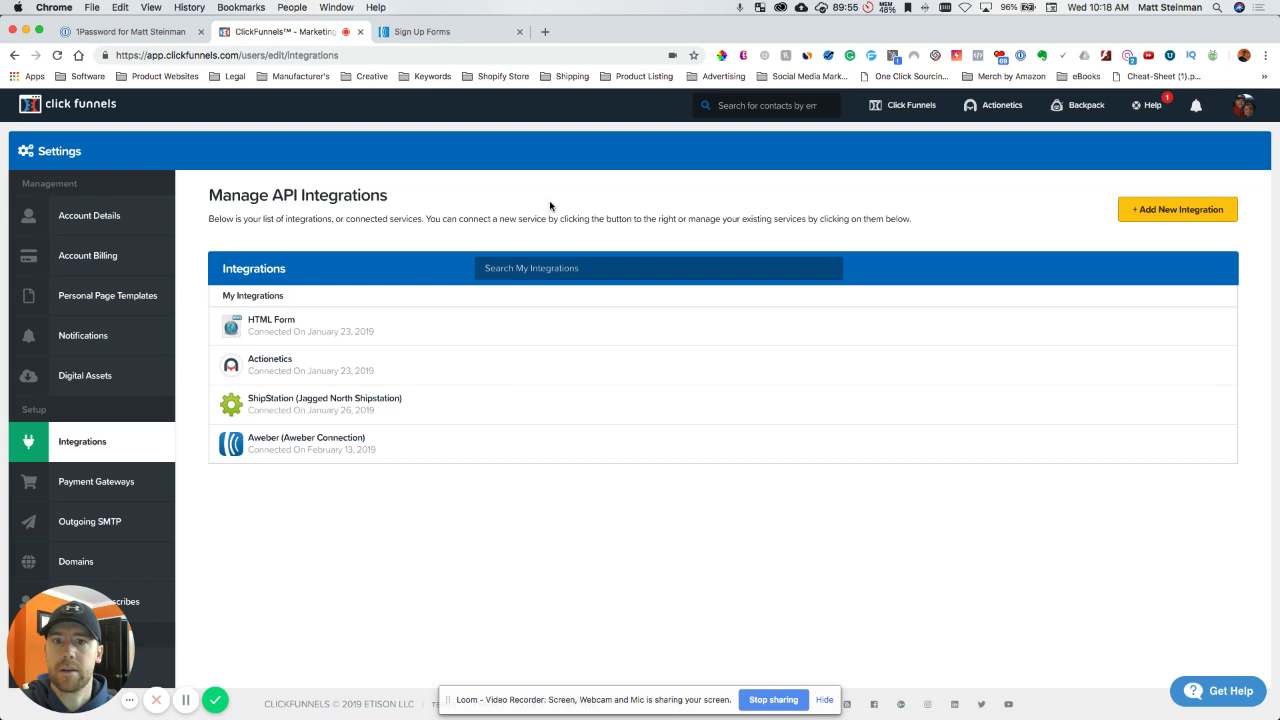
pyautogui.click(900, 148)
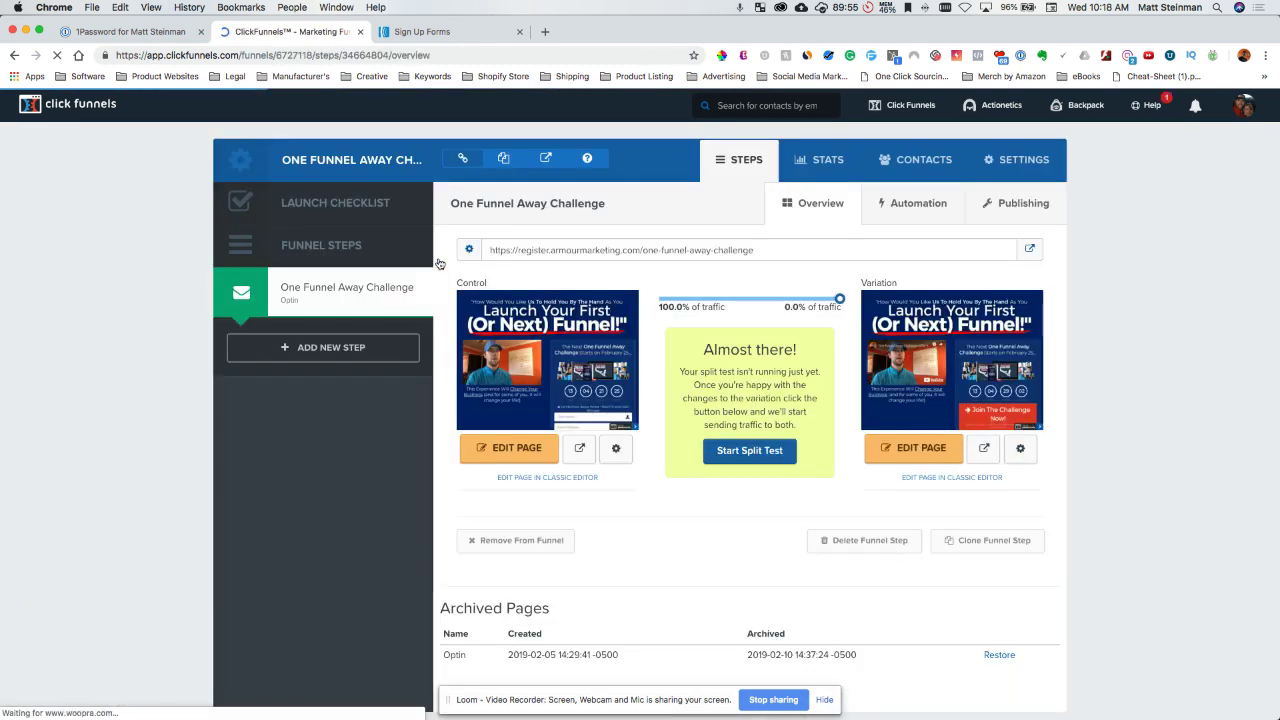
pyautogui.moveTo(510, 372)
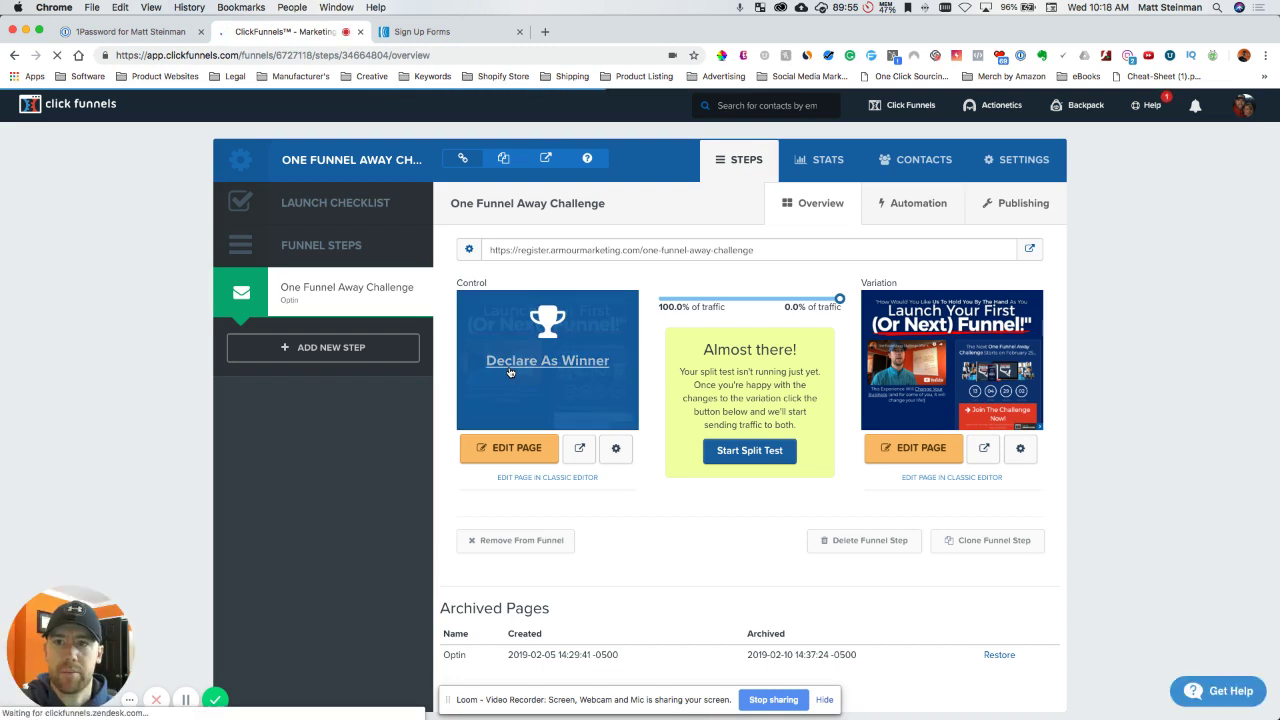
pyautogui.click(527, 451)
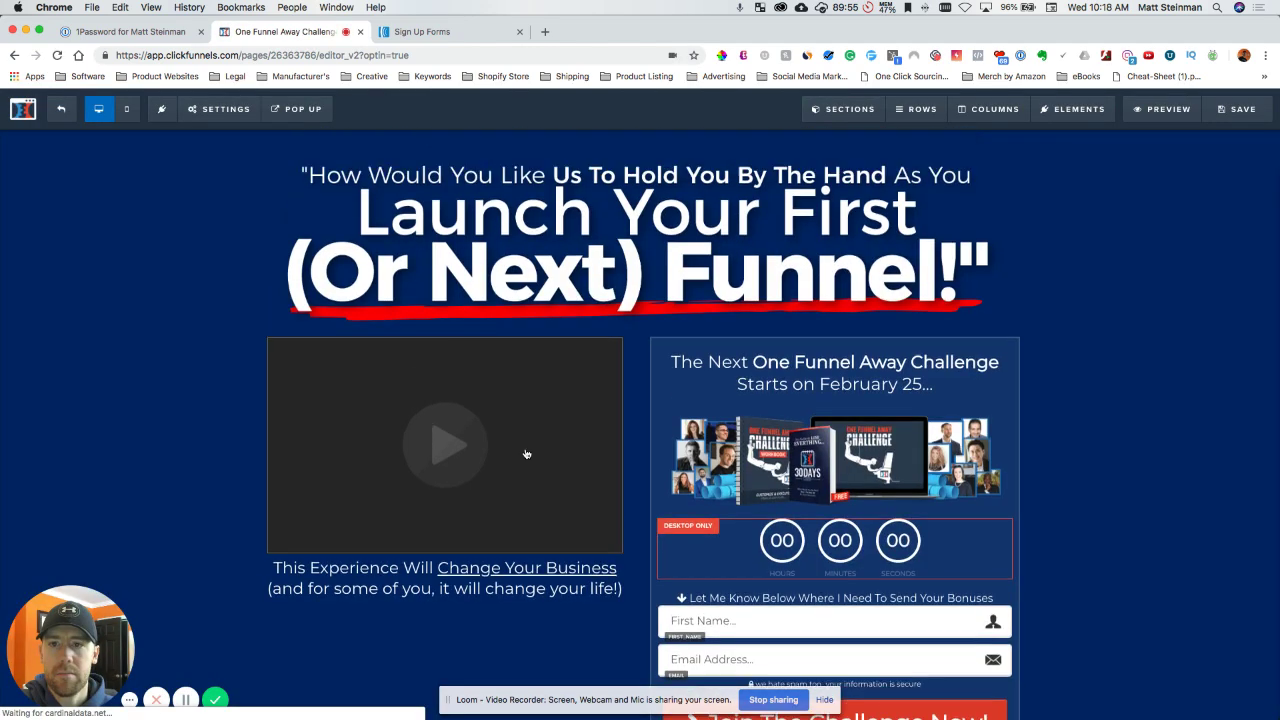
# Remove the existing autoresponder integration from the page's email integration settings
pyautogui.click(220, 108)
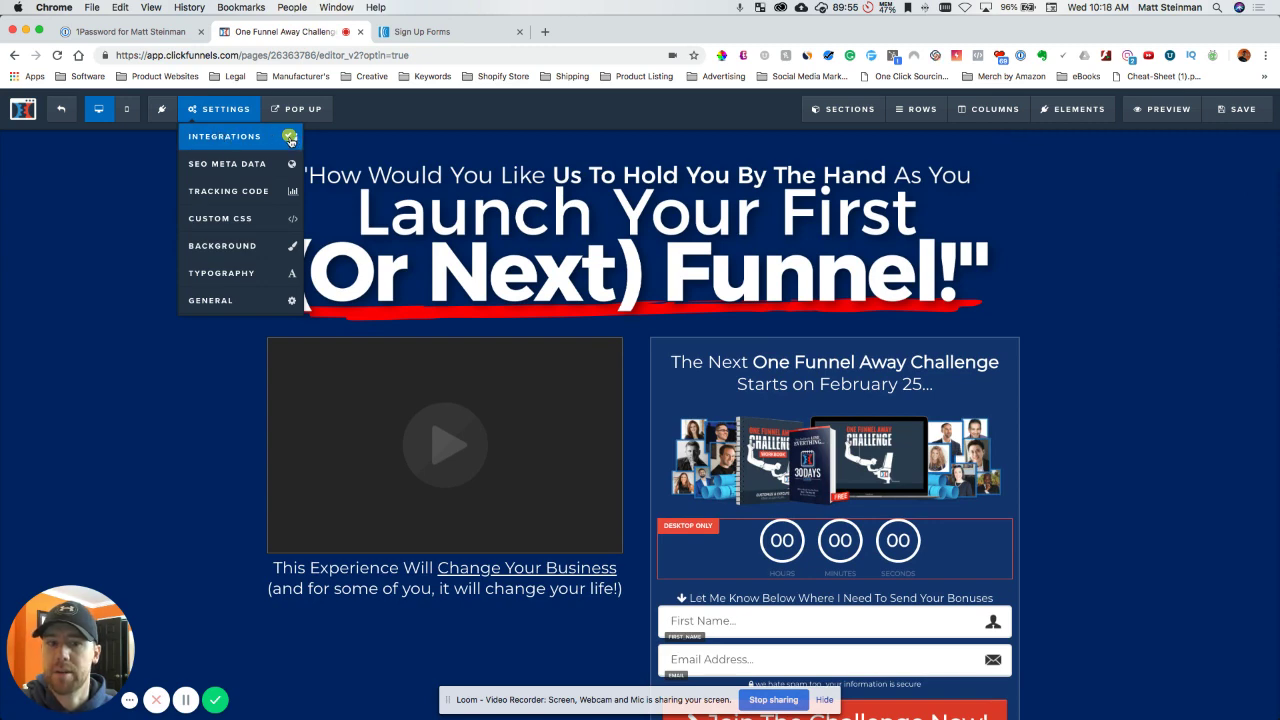
pyautogui.click(245, 139)
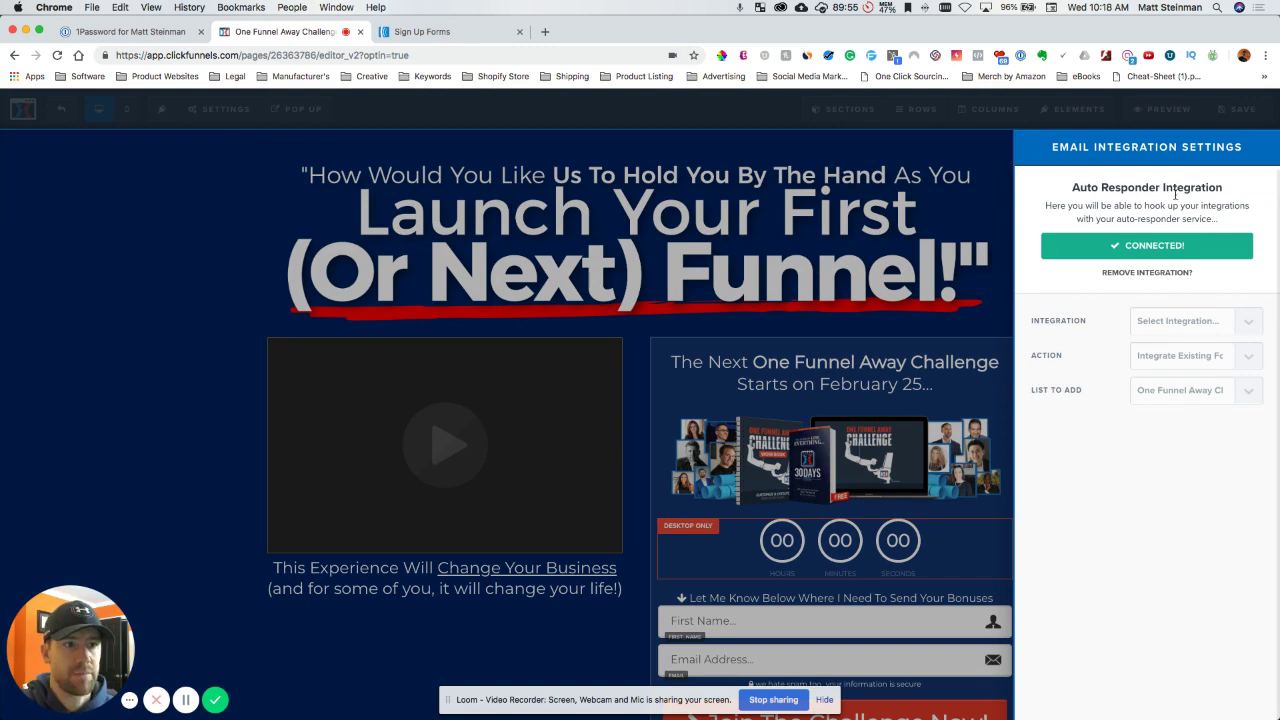
pyautogui.click(1150, 273)
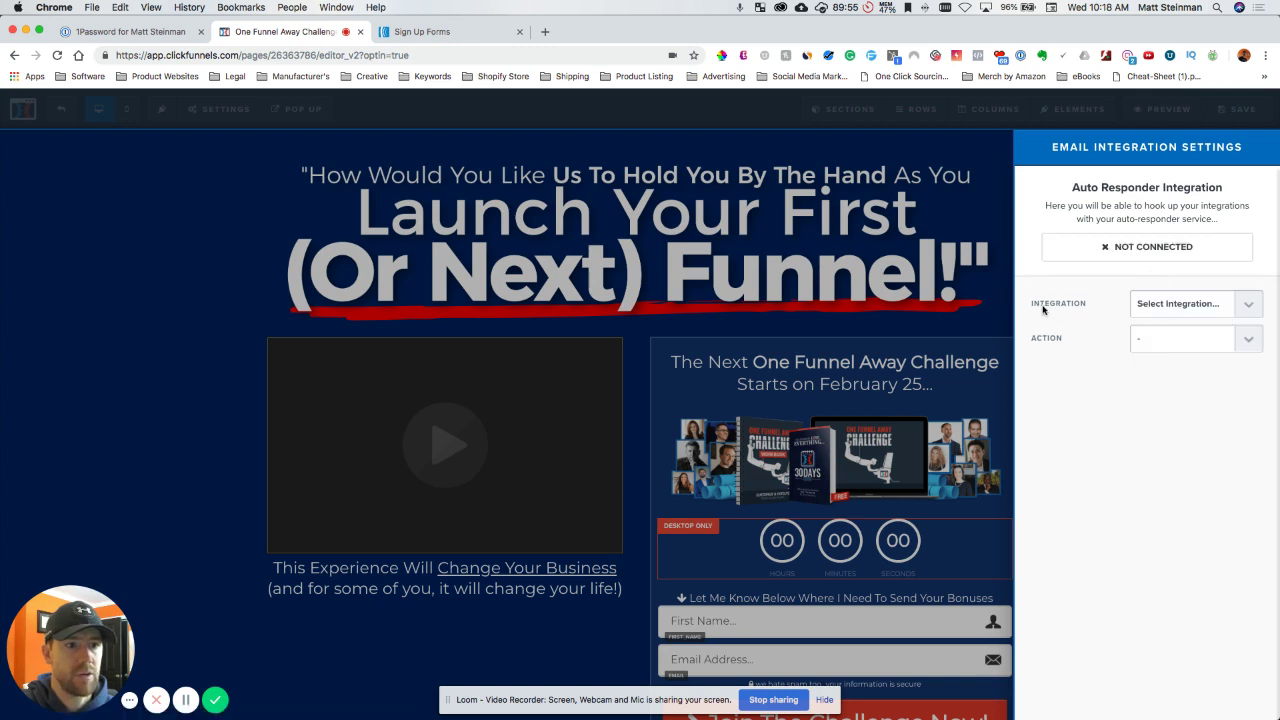
# Connect the page to Aweber Connection with the Integrate Existing Form action and the One Funnel Away Challenge list
pyautogui.click(1201, 305)
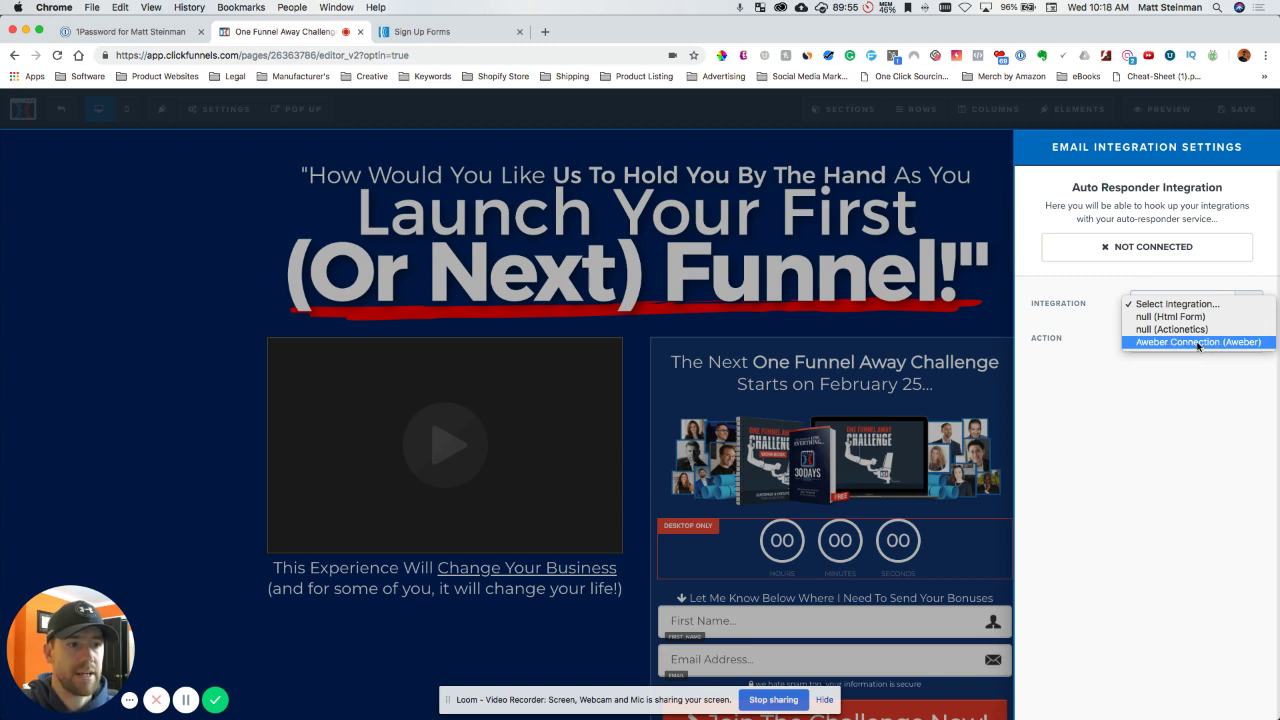
pyautogui.click(1198, 344)
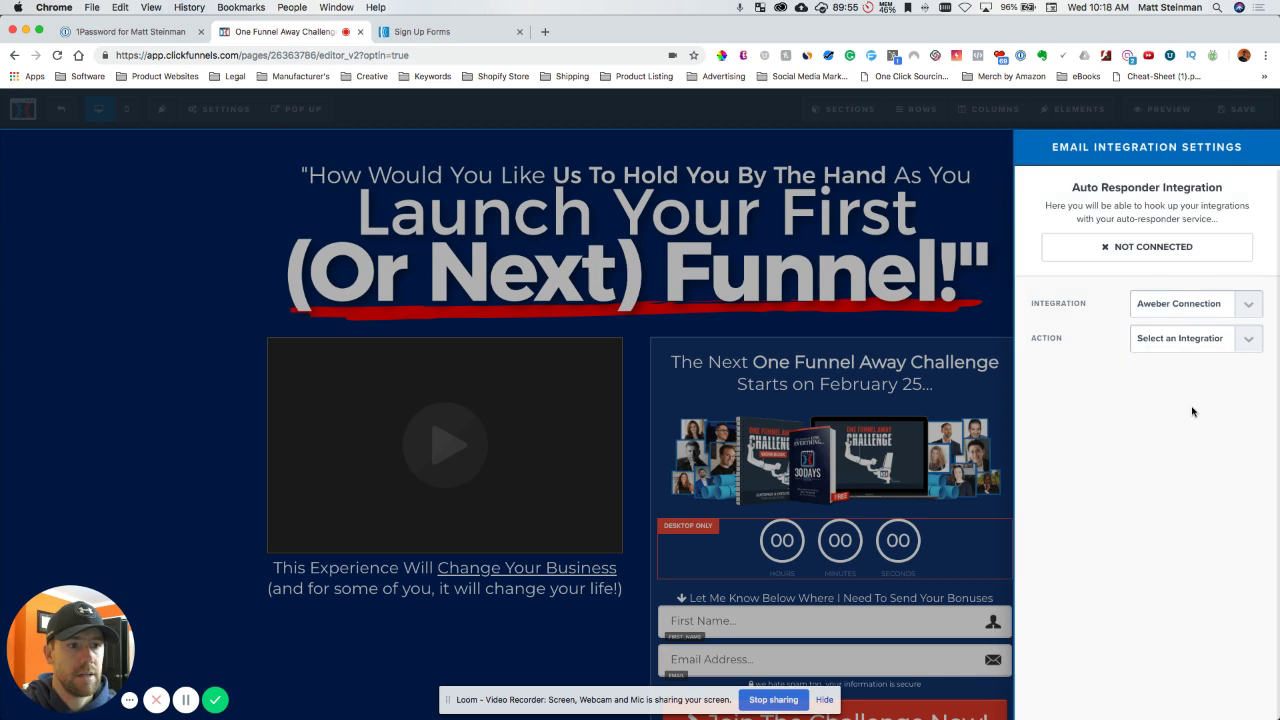
pyautogui.click(1183, 340)
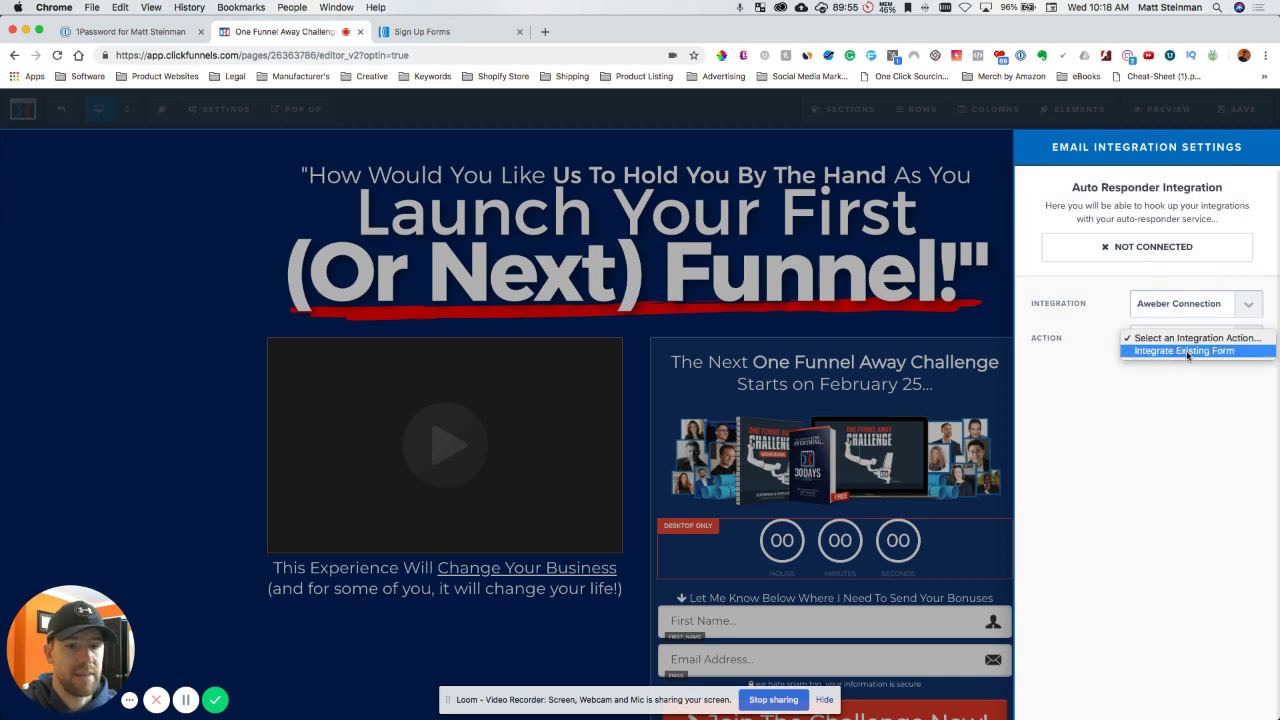
pyautogui.click(1186, 350)
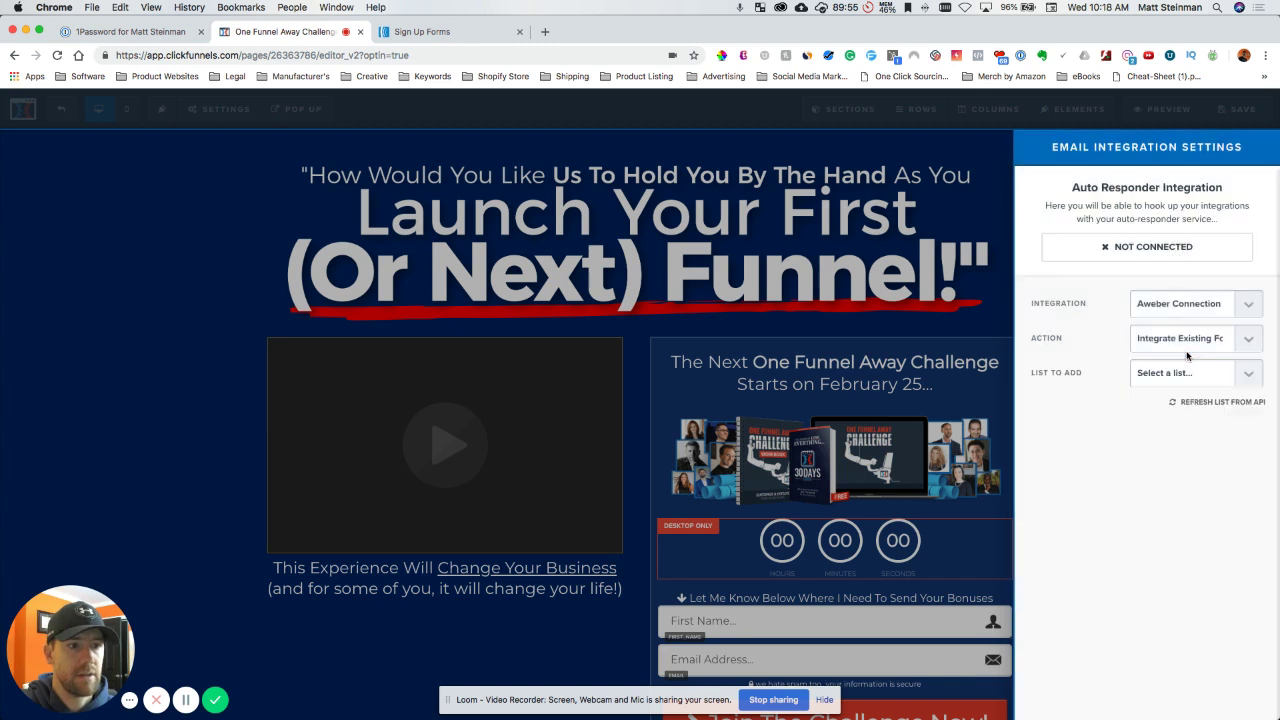
pyautogui.click(1187, 374)
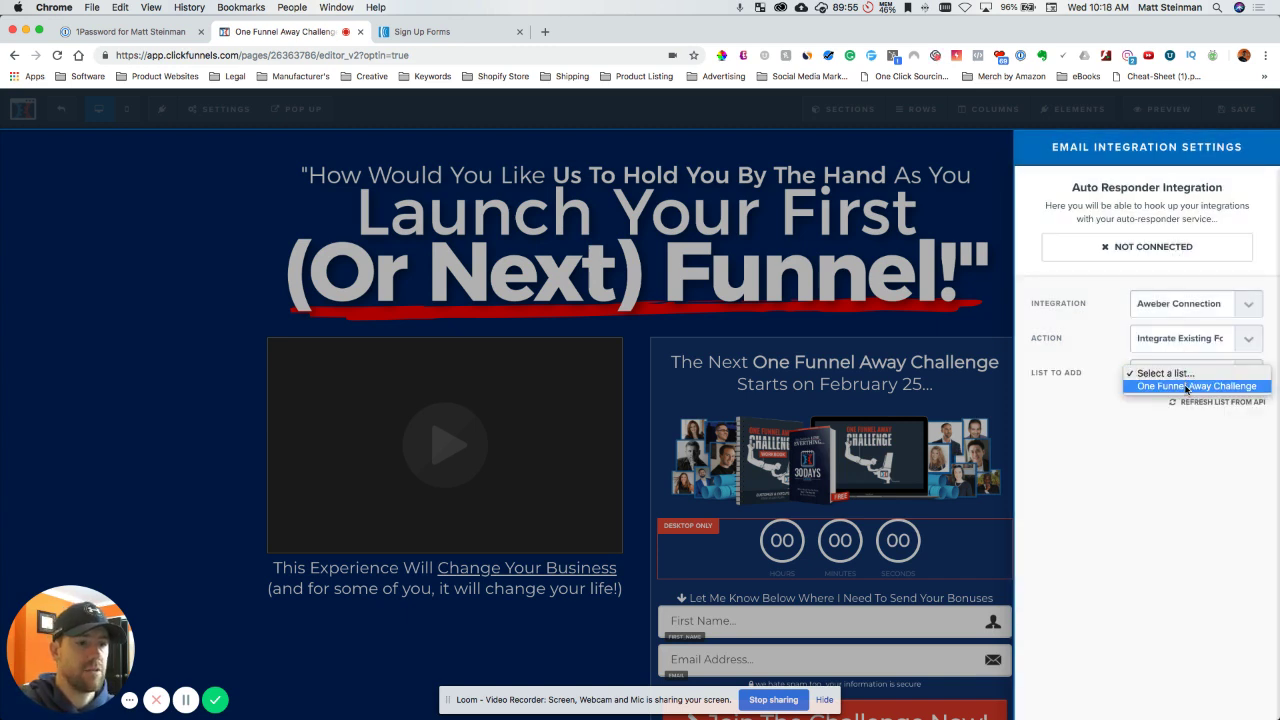
pyautogui.click(1153, 388)
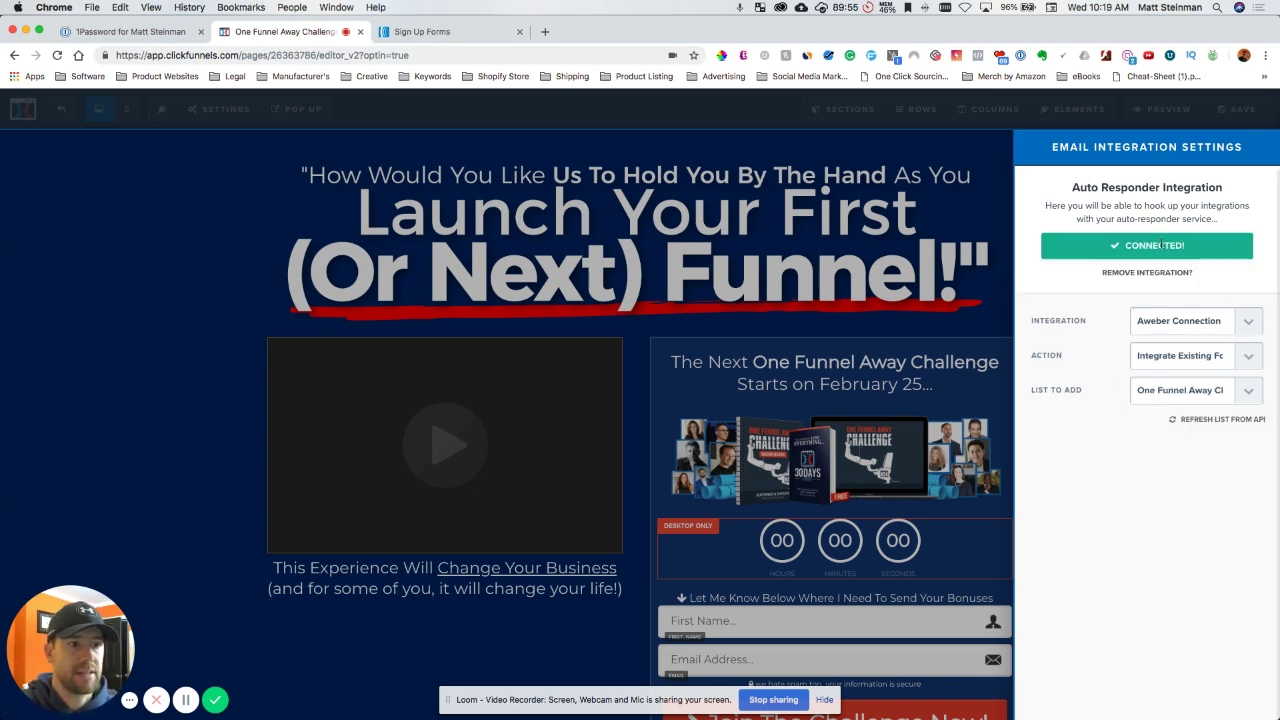
pyautogui.click(942, 230)
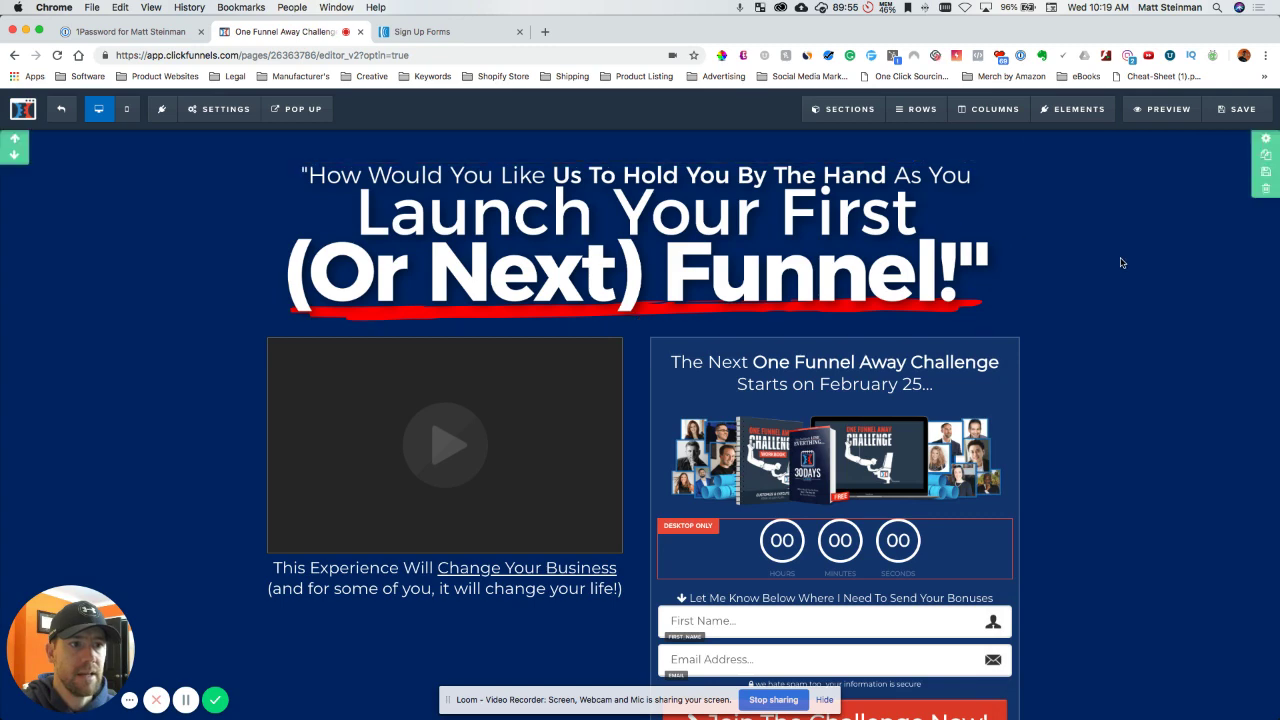
# Check the action assigned to the "Join The Challenge Now!" button below the optin fields
pyautogui.scroll(-3, 867, 506)
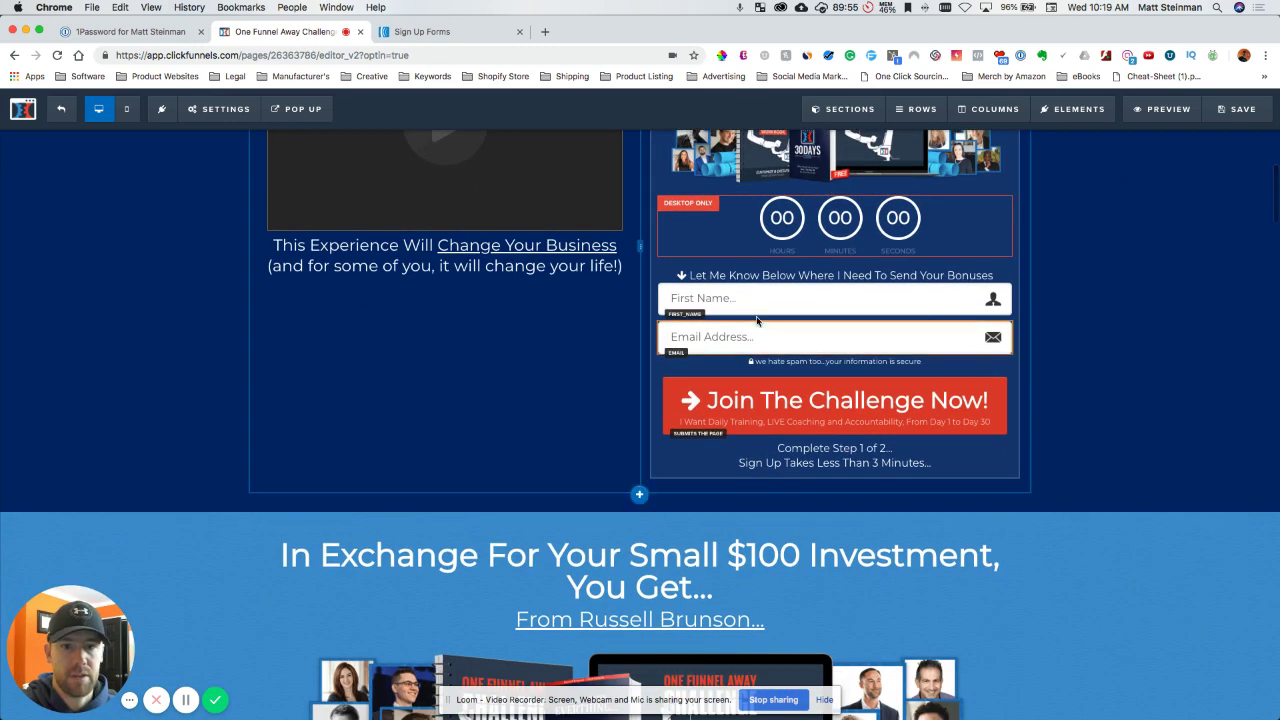
pyautogui.click(841, 410)
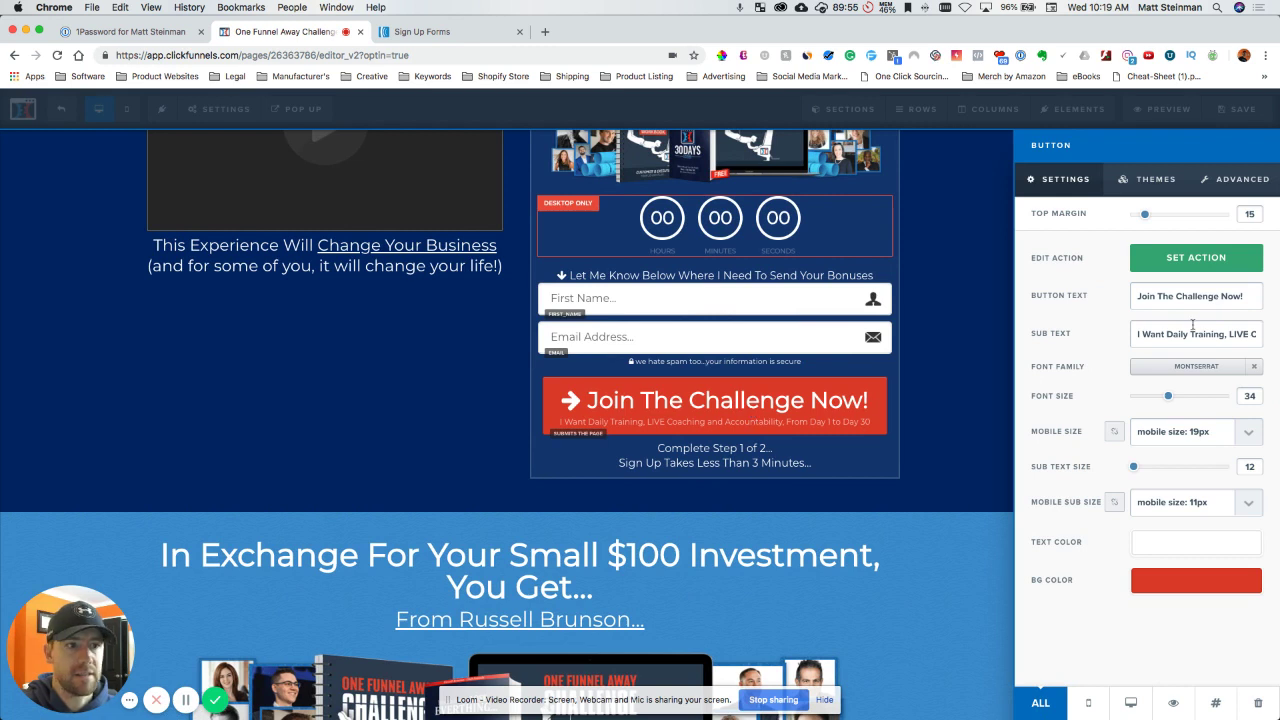
pyautogui.click(1179, 259)
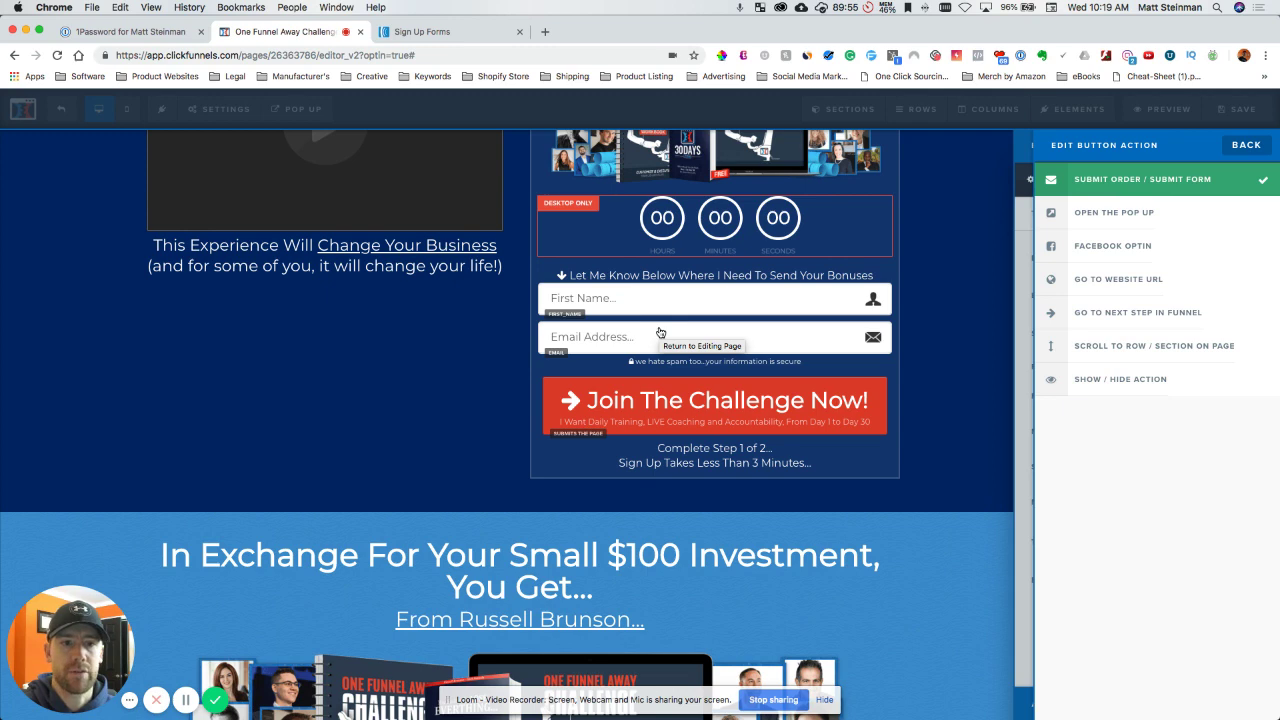
# Leave the button's action settings and check the page's On Submit Go To destination in the general settings
pyautogui.click(1240, 146)
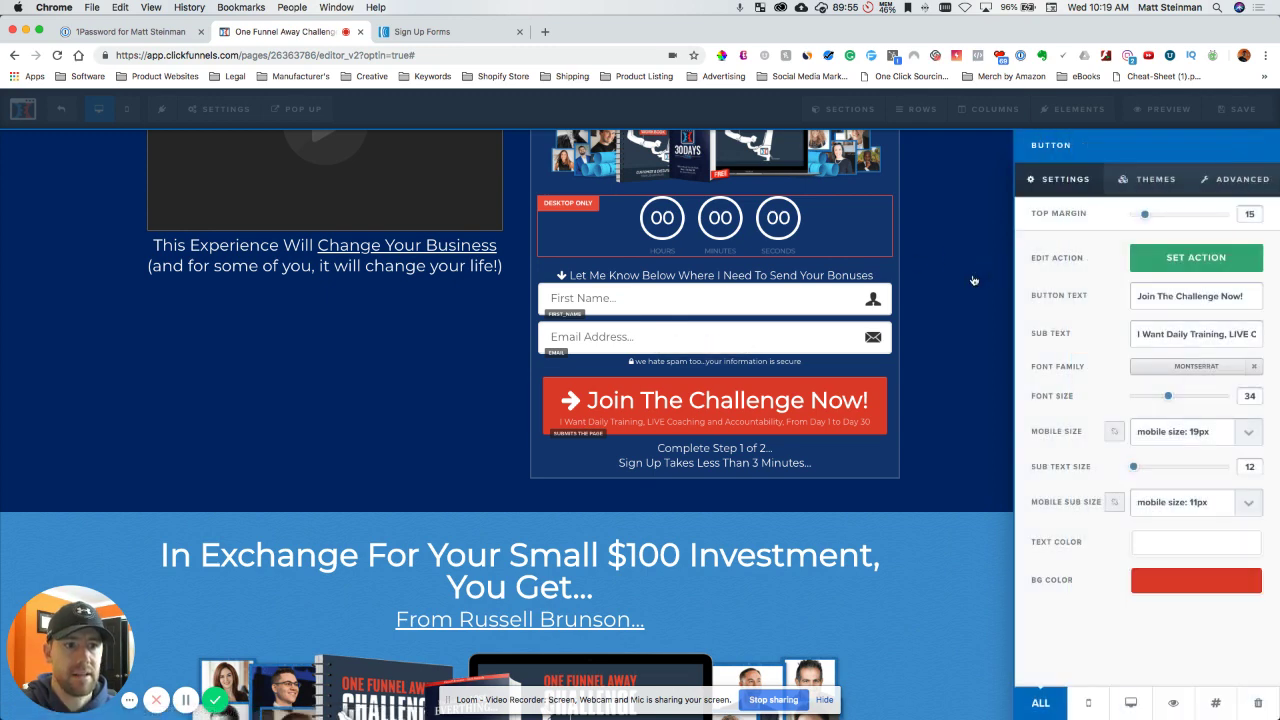
pyautogui.click(974, 280)
pyautogui.scroll(5, 363, 360)
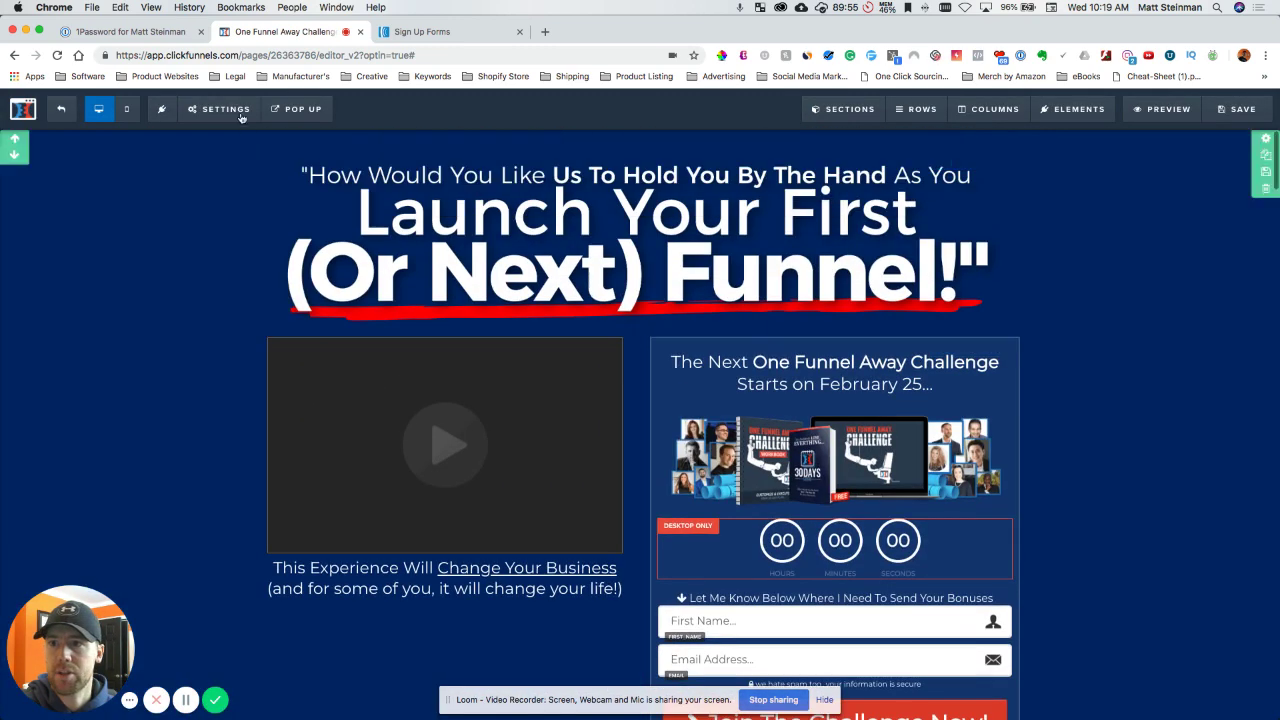
pyautogui.click(241, 118)
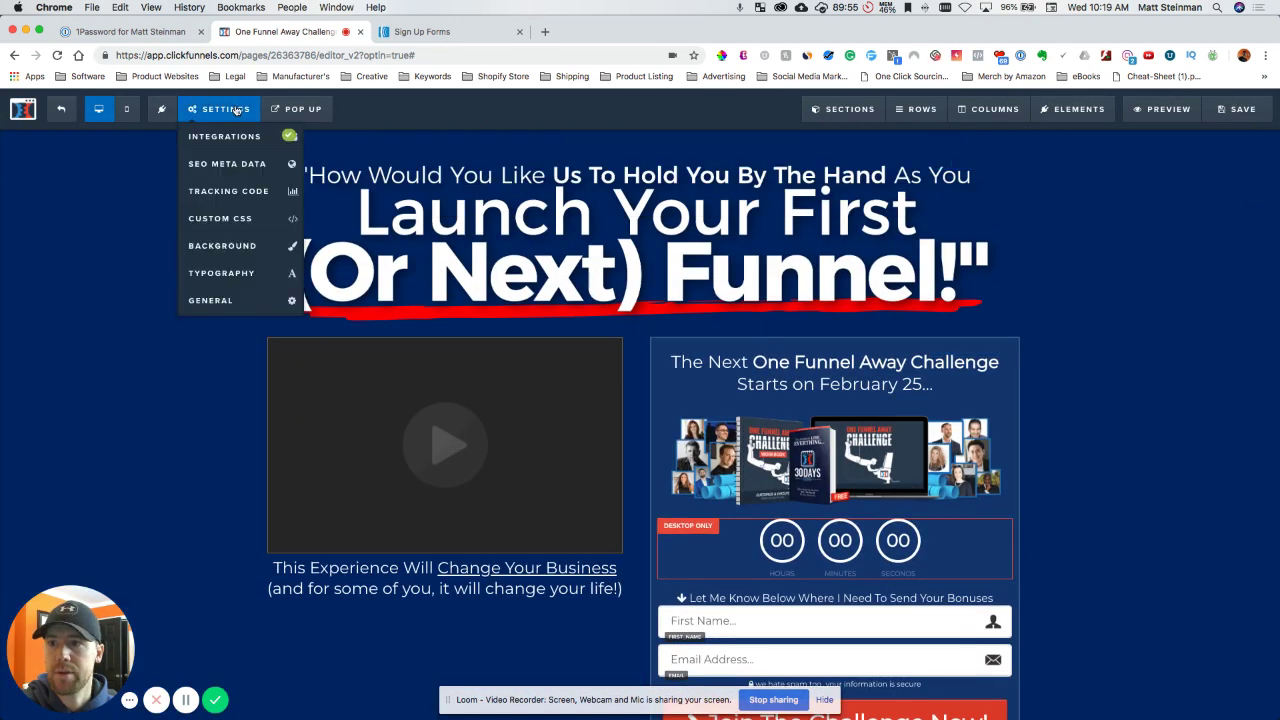
pyautogui.click(232, 301)
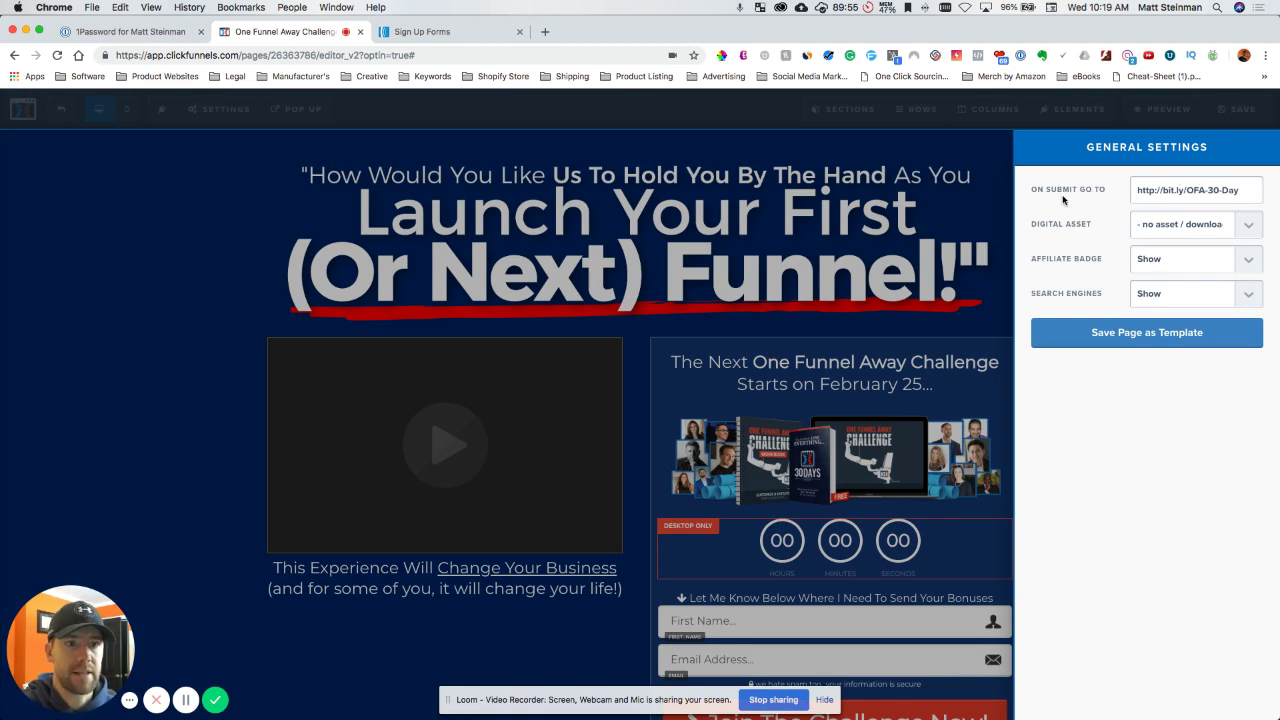
pyautogui.click(998, 211)
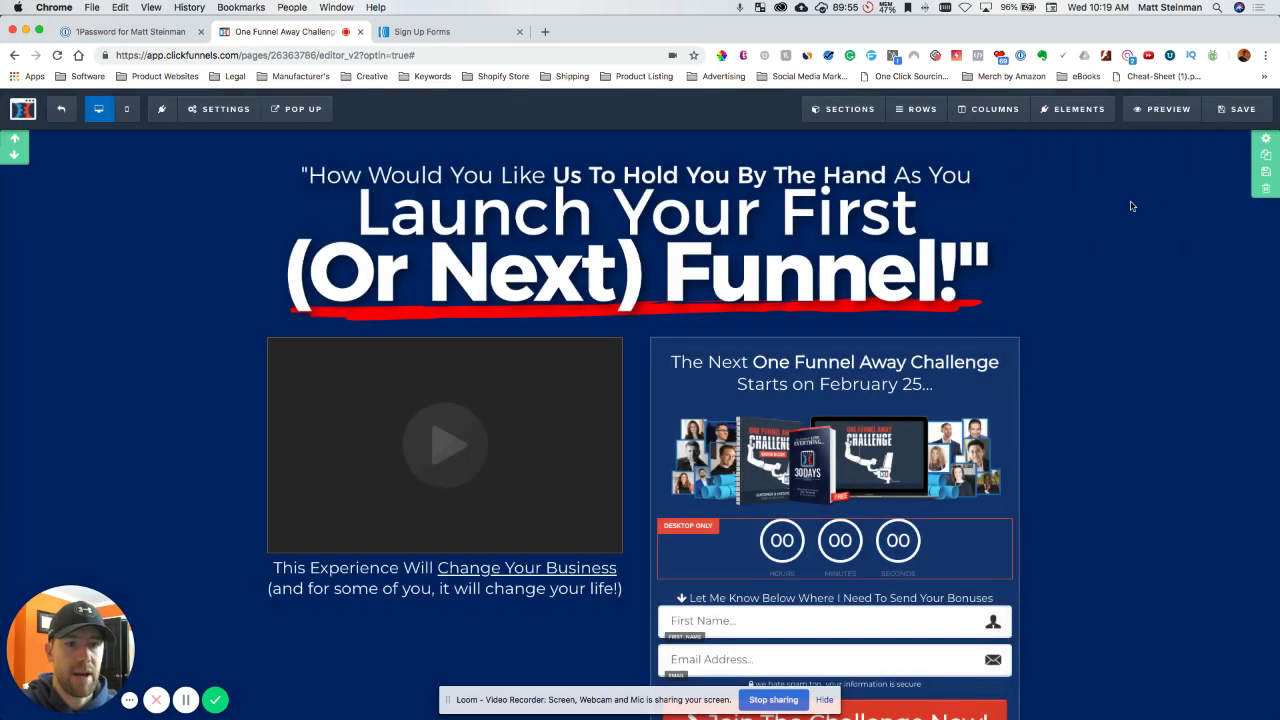
pyautogui.moveTo(295, 110)
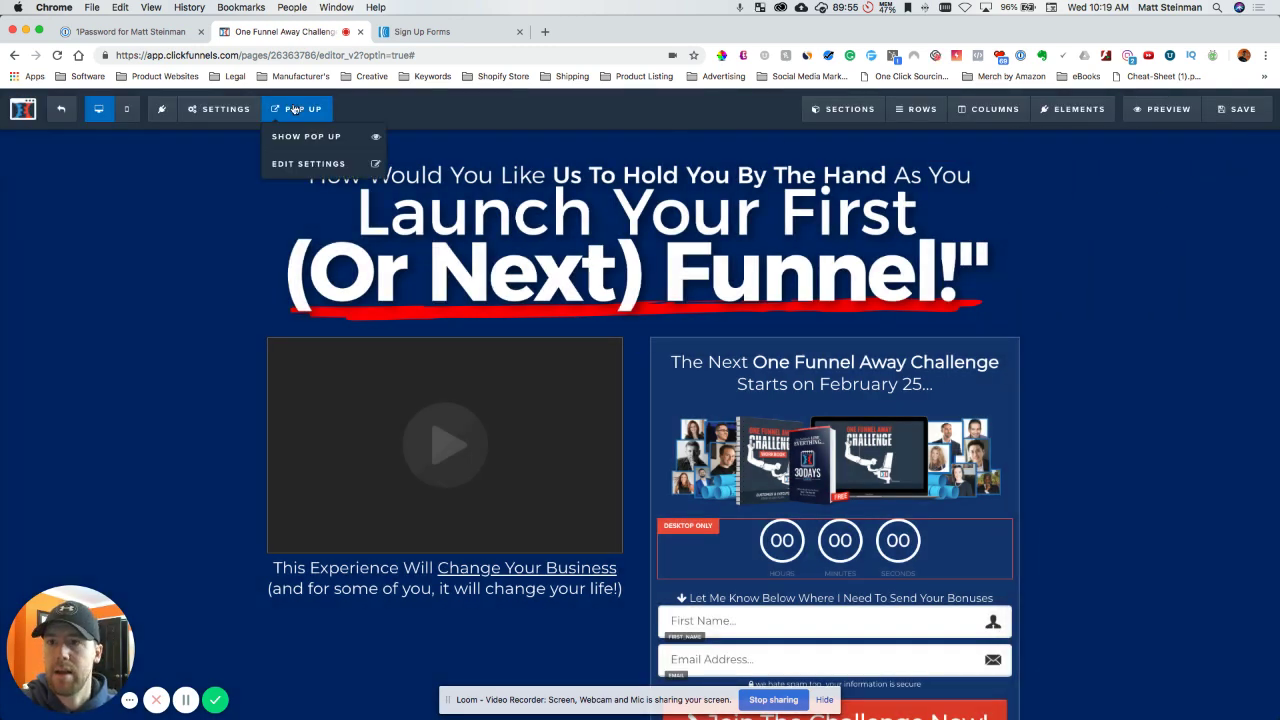